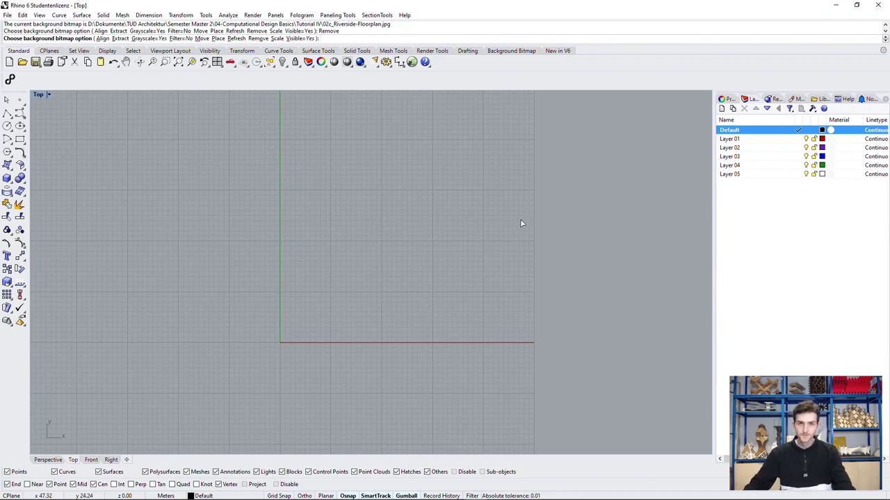
- Load 02c_Riverside-elevation.png as the Top view background image, placed by two corners
key("Return")
scroll(448, 278, "up", 2)
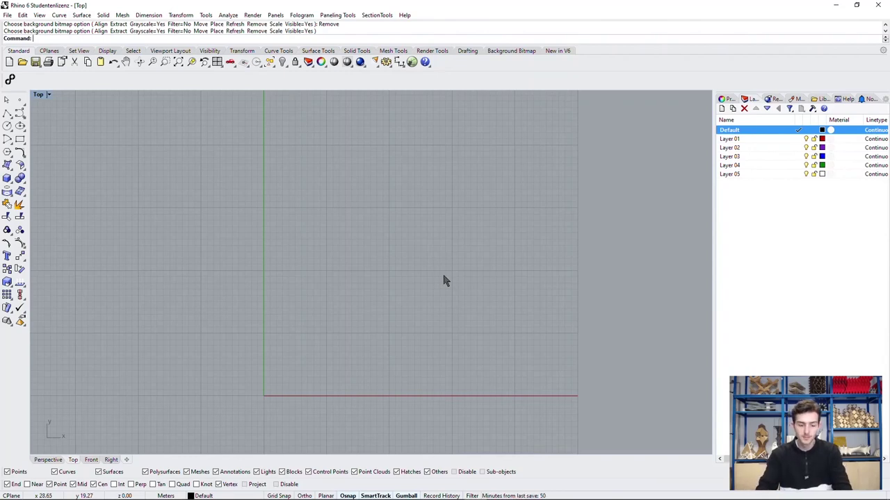
type("BackgroundBitmap")
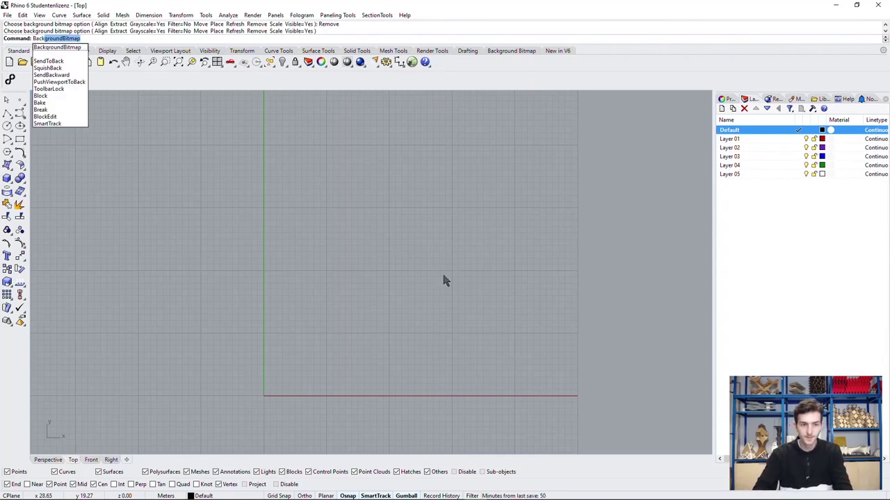
key("Return")
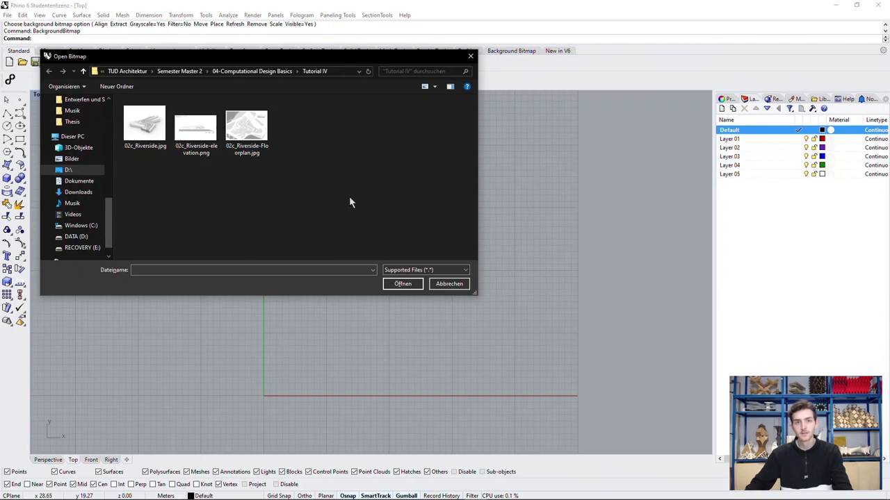
left_click(195, 128)
left_click(403, 283)
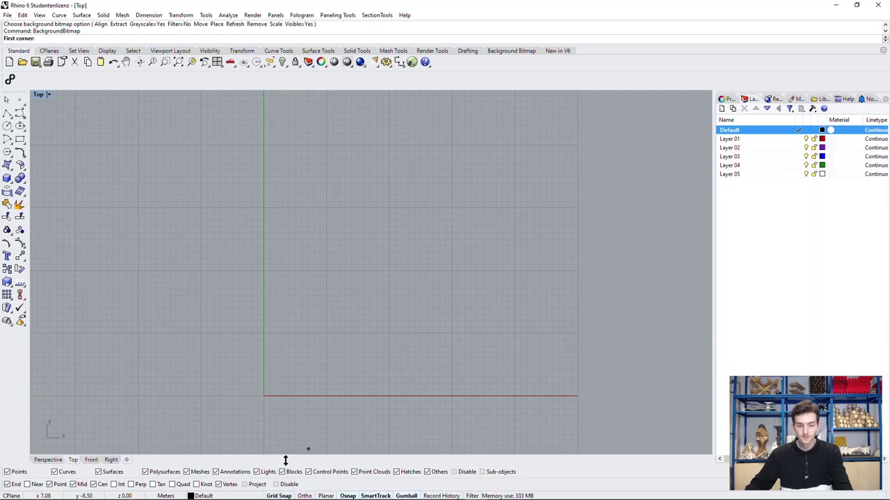
left_click(264, 397)
scroll(244, 372, "down", 4)
left_click(445, 268)
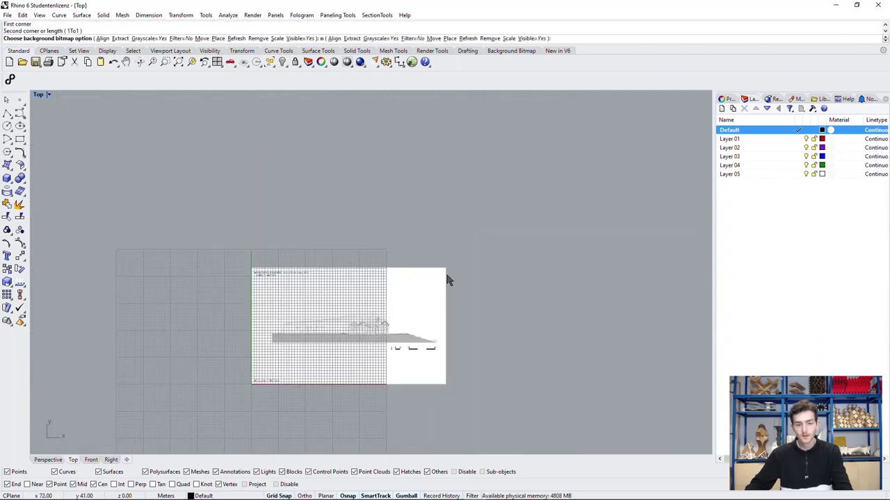
scroll(393, 383, "up", 3)
right_click_drag(410, 367, 440, 326)
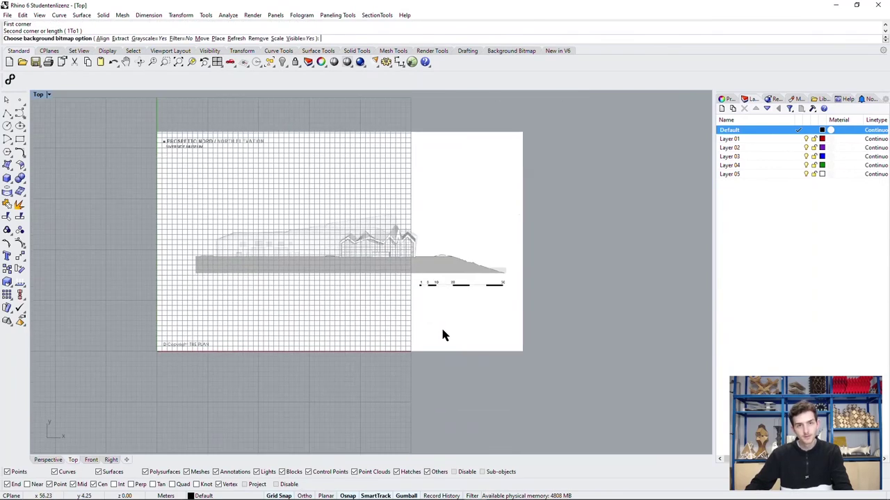
- Rescale the background so the scale bar's 50 mark measures 50 units
left_click(277, 39)
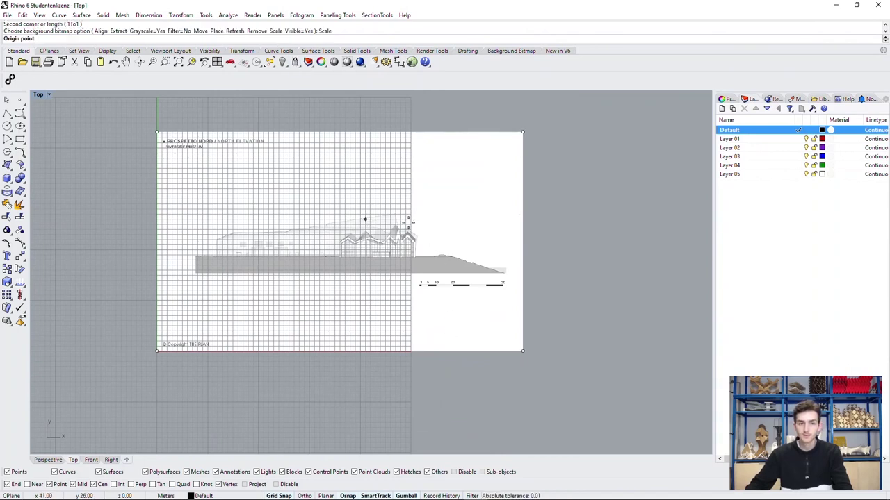
scroll(558, 265, "up", 5)
scroll(308, 348, "up", 4)
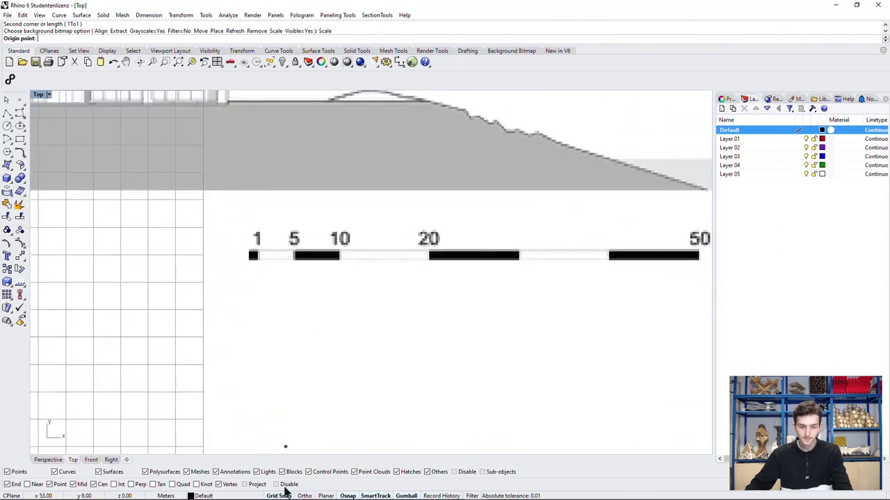
scroll(249, 254, "up", 2)
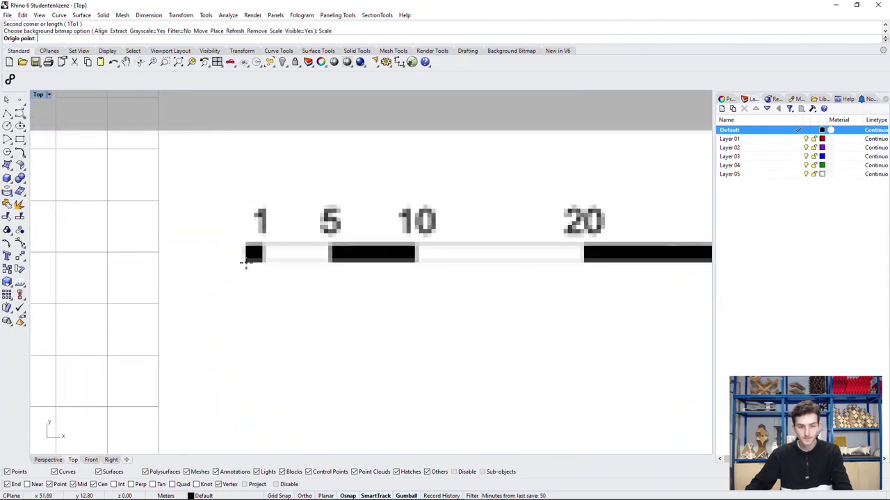
left_click(246, 263)
scroll(247, 262, "down", 4)
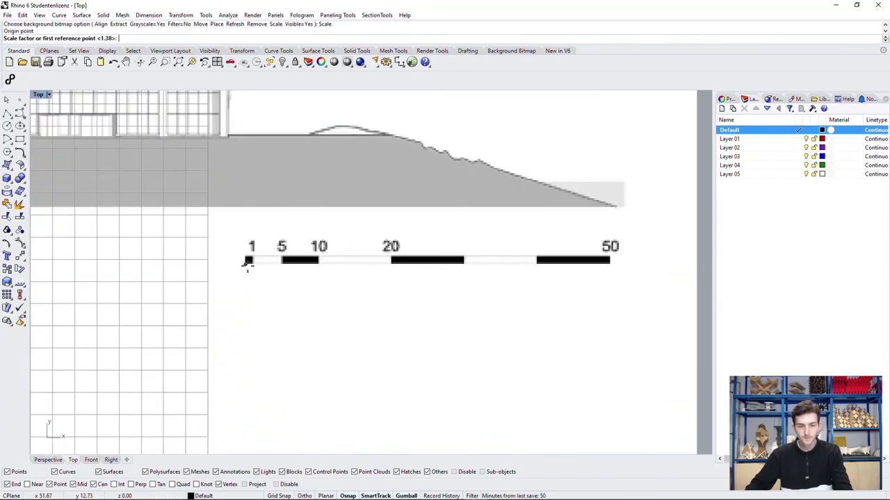
left_click(609, 263)
type("50")
key("Return")
scroll(503, 299, "down", 2)
scroll(502, 299, "down", 3)
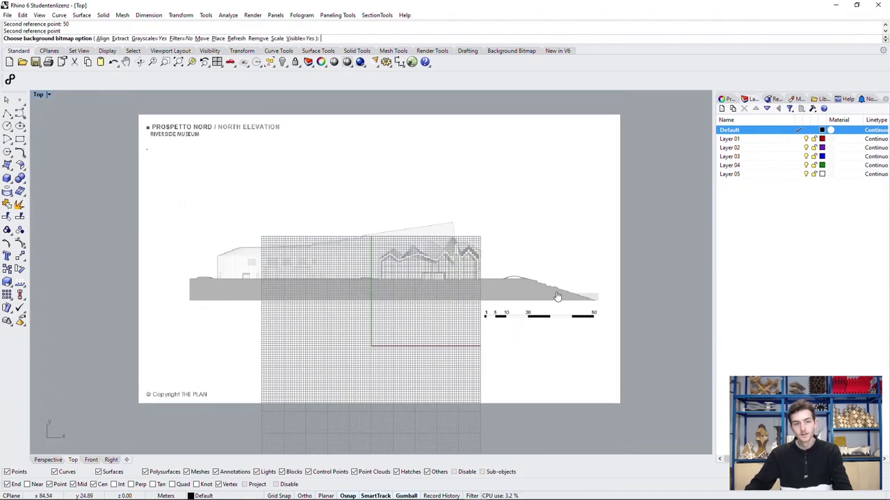
- Move the elevation background so the building's left base corner lands on the origin
key("Return")
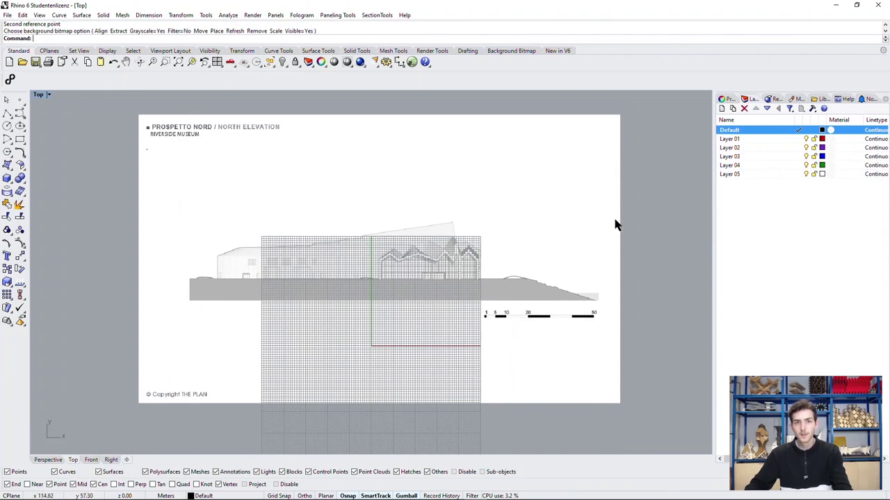
left_click_drag(572, 204, 624, 268)
left_click_drag(571, 168, 612, 219)
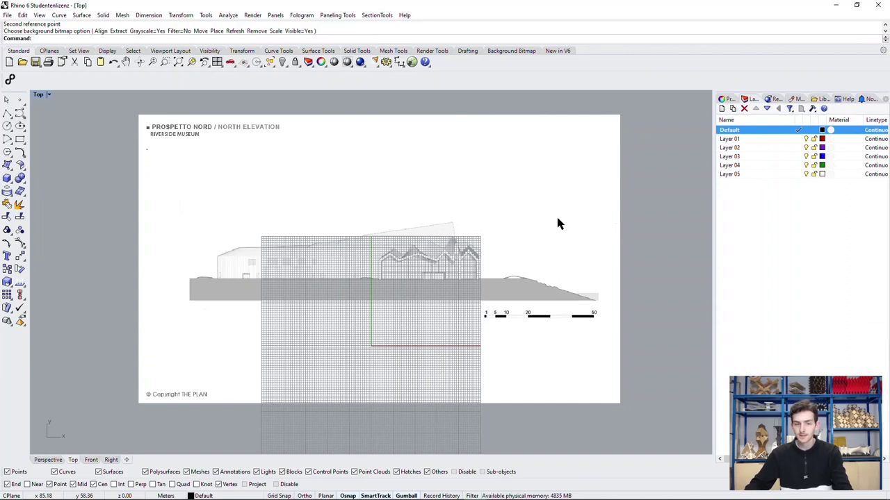
key("Up")
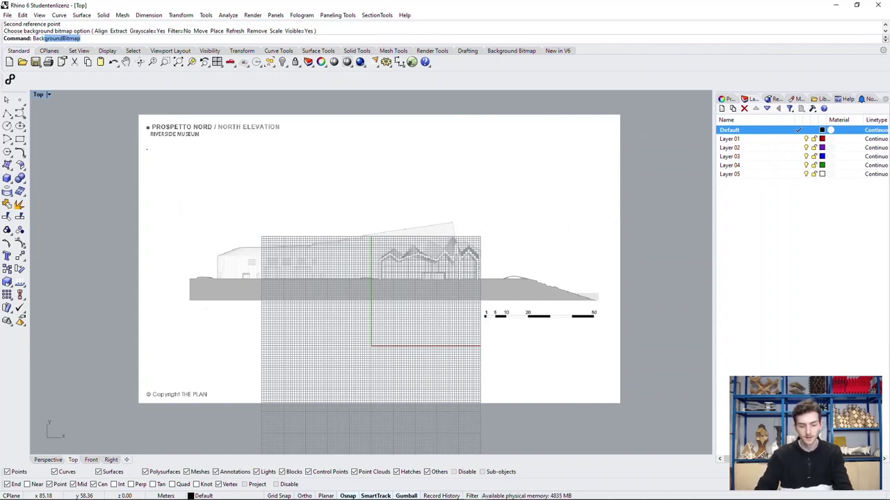
key("Return")
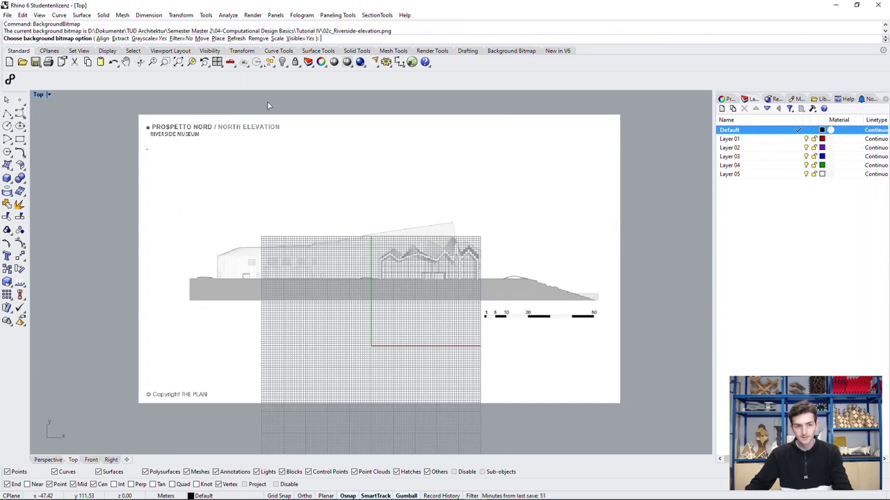
scroll(318, 117, "up", 3)
left_click(203, 39)
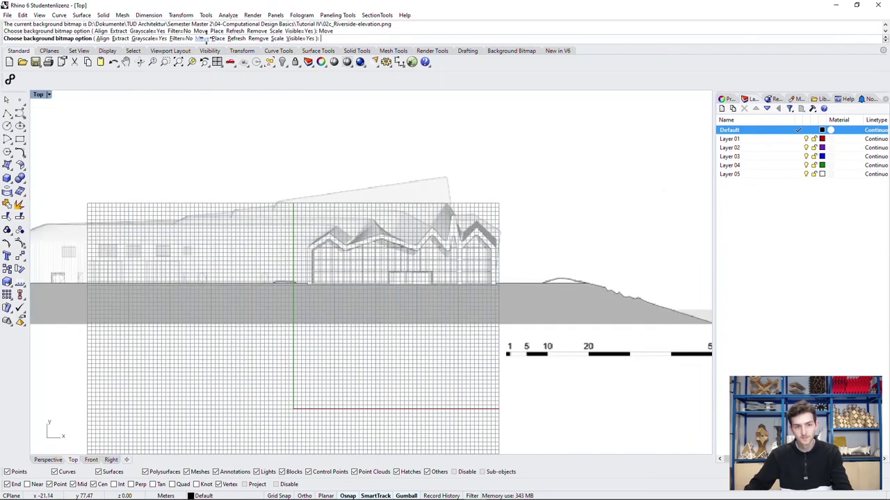
scroll(337, 278, "up", 10)
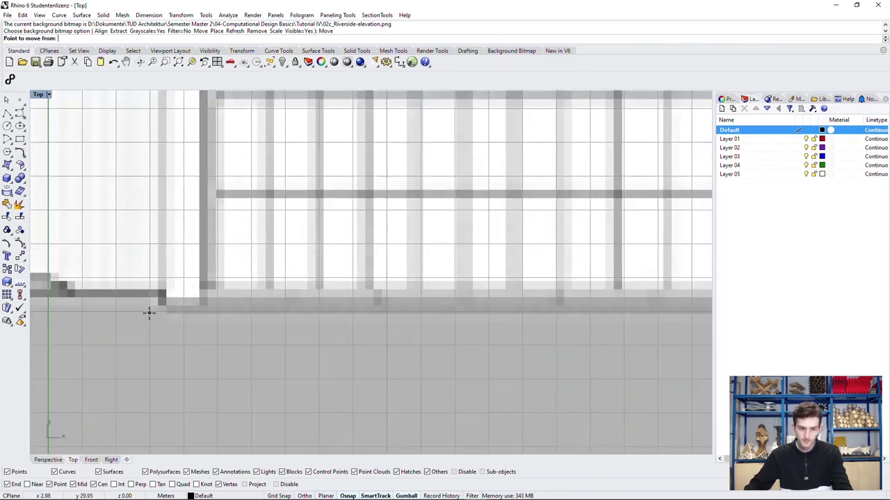
left_click(162, 295)
scroll(163, 298, "down", 8)
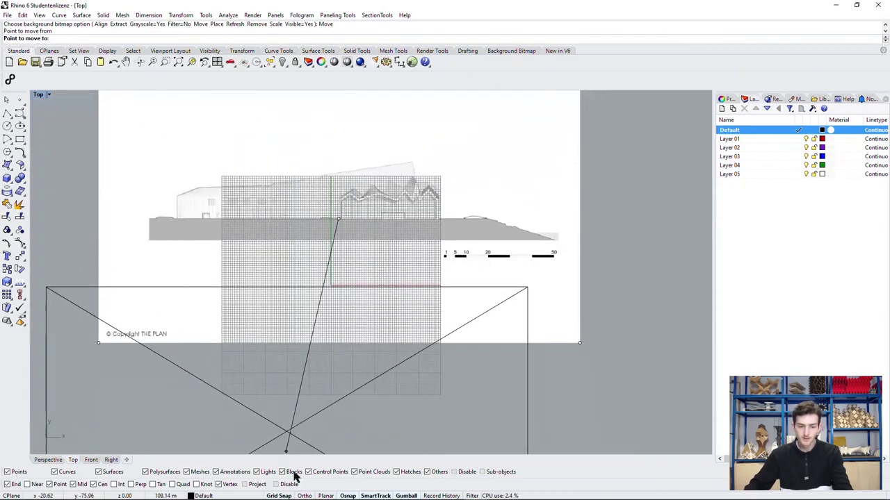
scroll(308, 351, "up", 3)
scroll(307, 351, "up", 6)
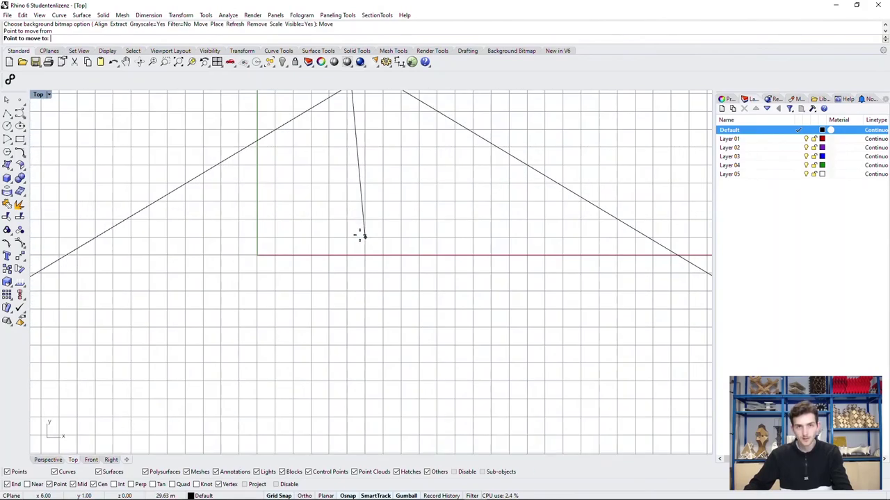
left_click(258, 257)
scroll(264, 310, "down", 3)
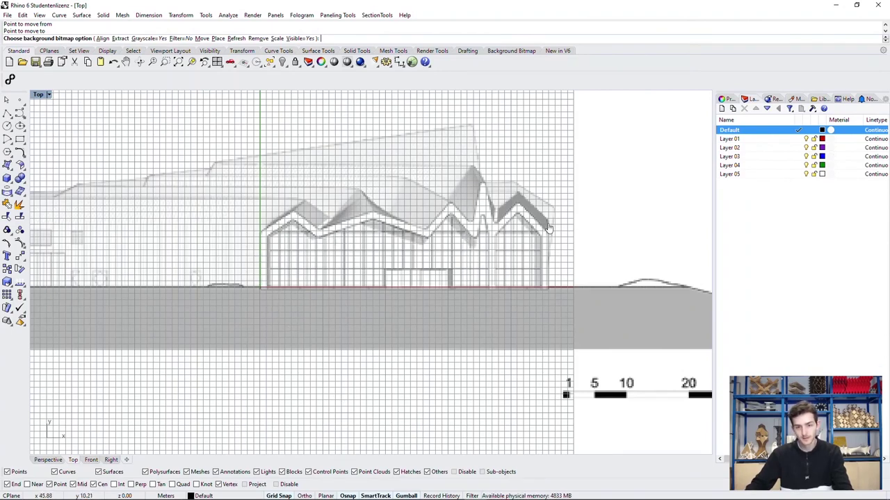
right_click_drag(377, 346, 387, 387)
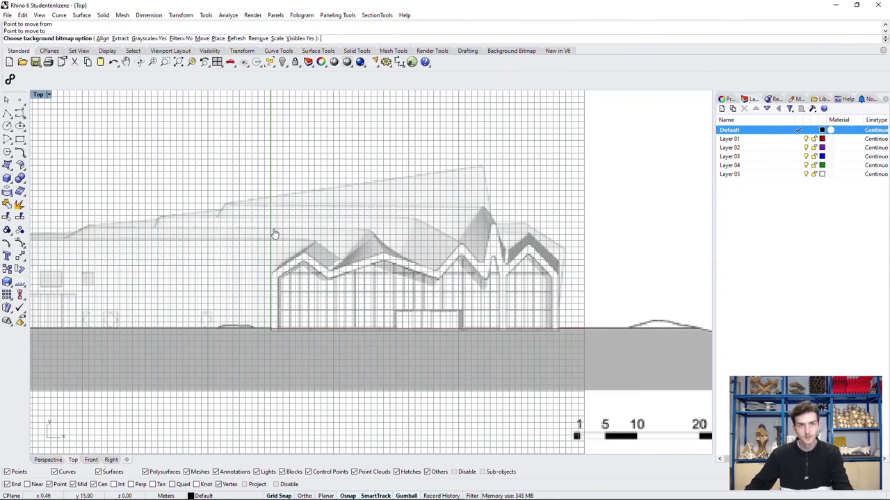
- Start a control-point curve at the left ground corner, tracing the left wall and first roof peaks
left_click(20, 114)
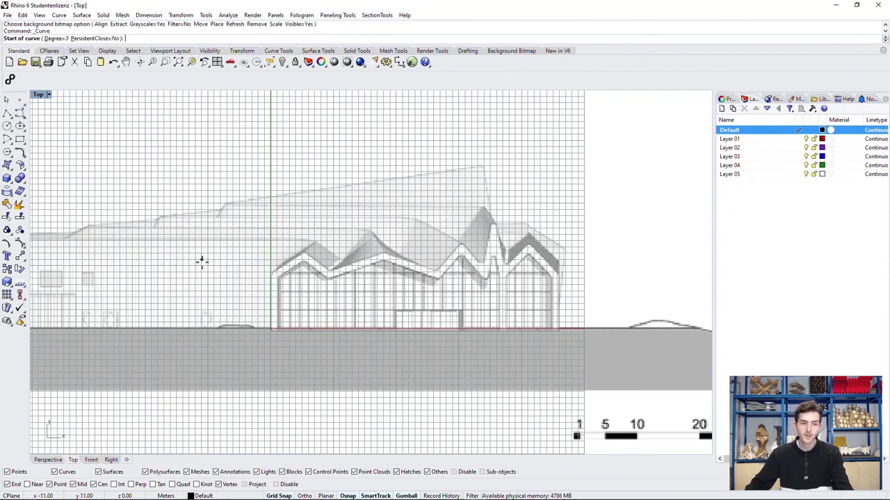
scroll(270, 285, "up", 3)
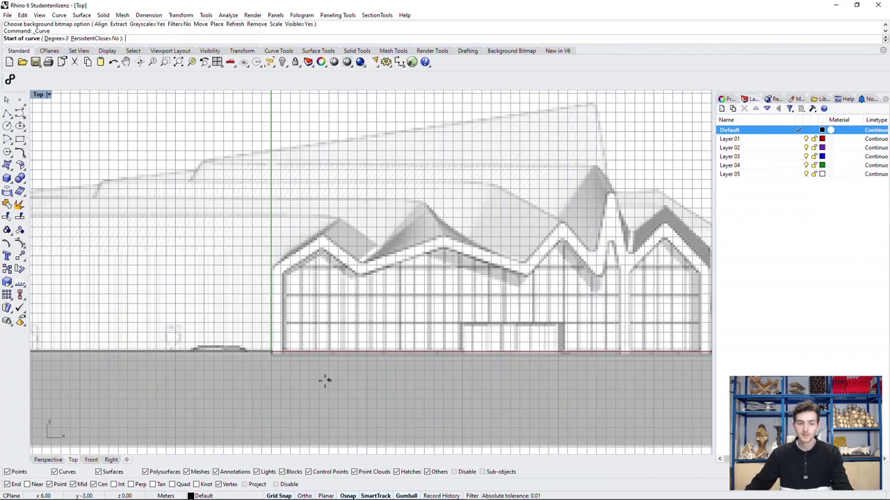
scroll(324, 379, "up", 5)
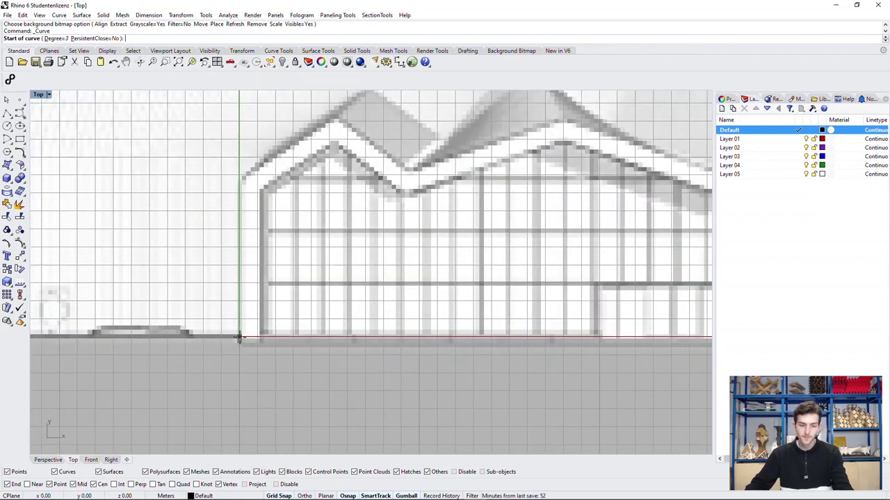
left_click(239, 339)
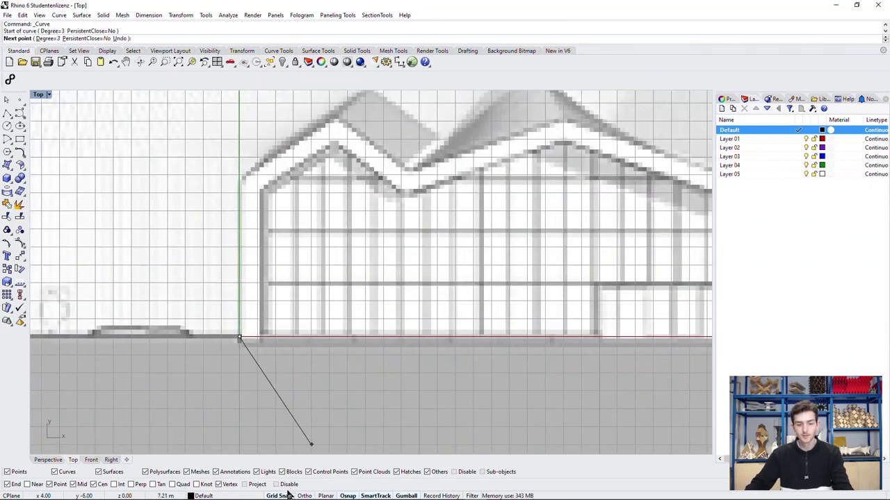
left_click(239, 194)
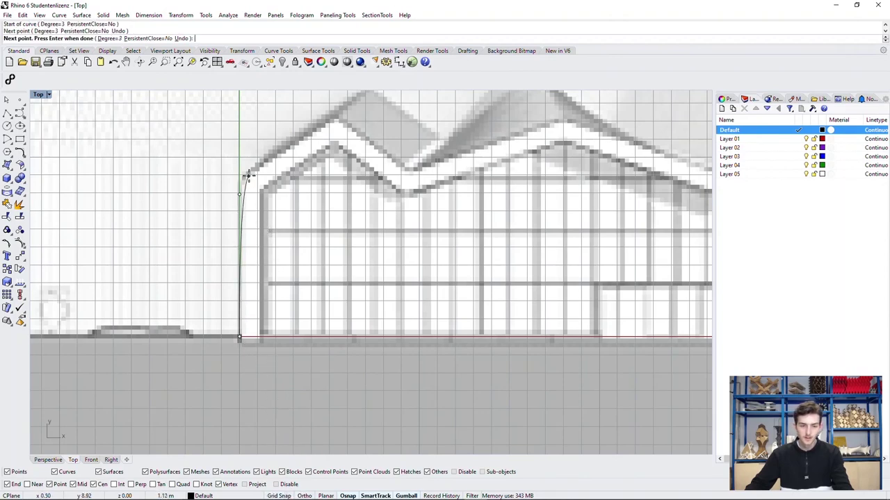
left_click(249, 174)
left_click(274, 155)
left_click(334, 119)
left_click(351, 131)
left_click(388, 159)
left_click(415, 169)
left_click(434, 161)
left_click(481, 143)
left_click(539, 124)
left_click(572, 118)
left_click(615, 138)
- Continue the curve through the roof valley, over the tall peak and up the right slope
right_click_drag(642, 148, 440, 176)
left_click(454, 181)
left_click(507, 198)
left_click(526, 188)
left_click(556, 147)
left_click(585, 121)
left_click(605, 143)
left_click(637, 177)
left_click(650, 170)
left_click(662, 128)
right_click_drag(661, 128, 449, 246)
- Carry the curve past the roof tip and down the right wall, ending at the right ground corner
left_click(463, 182)
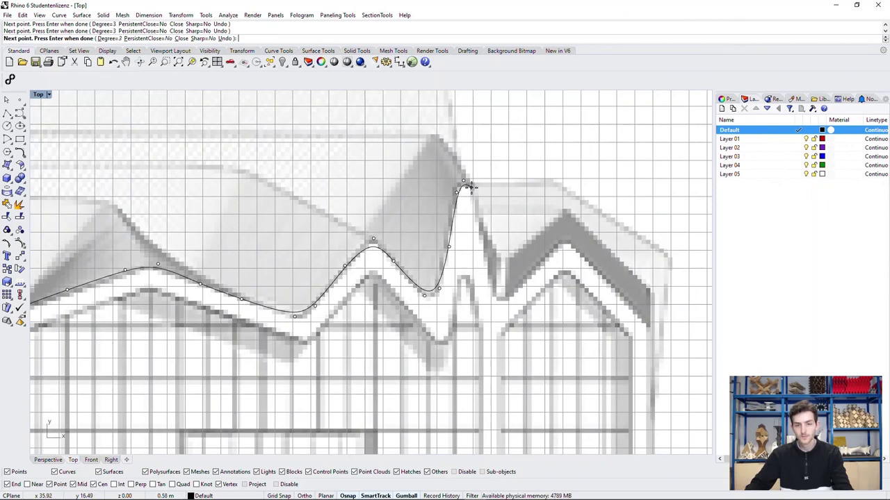
left_click(470, 187)
left_click(482, 266)
left_click(500, 300)
left_click(554, 244)
left_click(609, 282)
left_click(647, 324)
left_click(649, 348)
right_click_drag(672, 370, 655, 258)
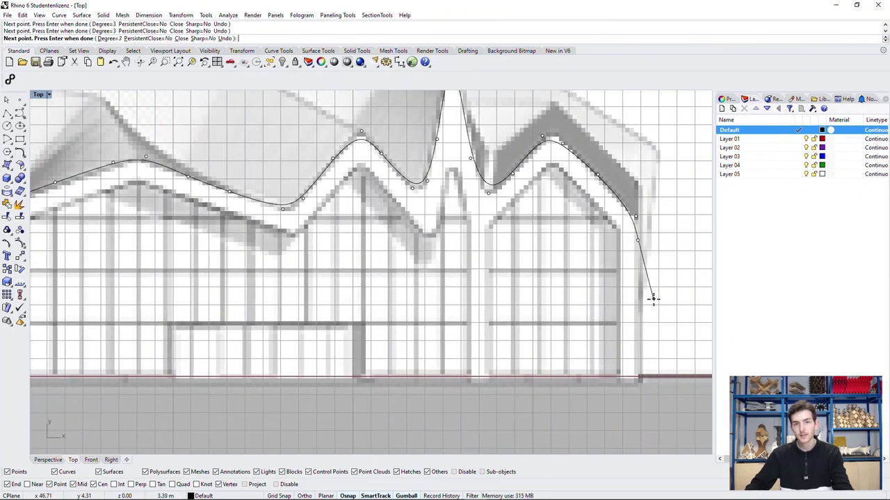
scroll(641, 312, "down", 3)
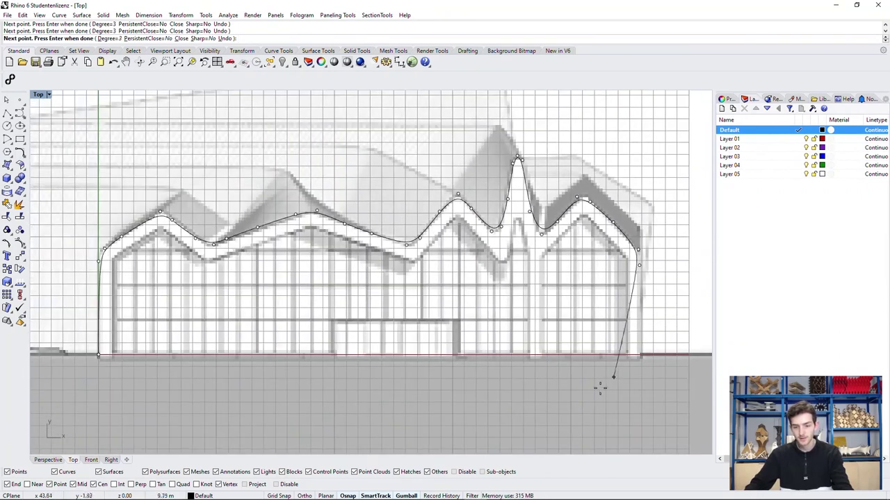
left_click(641, 357)
scroll(661, 344, "up", 2)
key("Return")
scroll(651, 368, "down", 2)
scroll(659, 363, "down", 2)
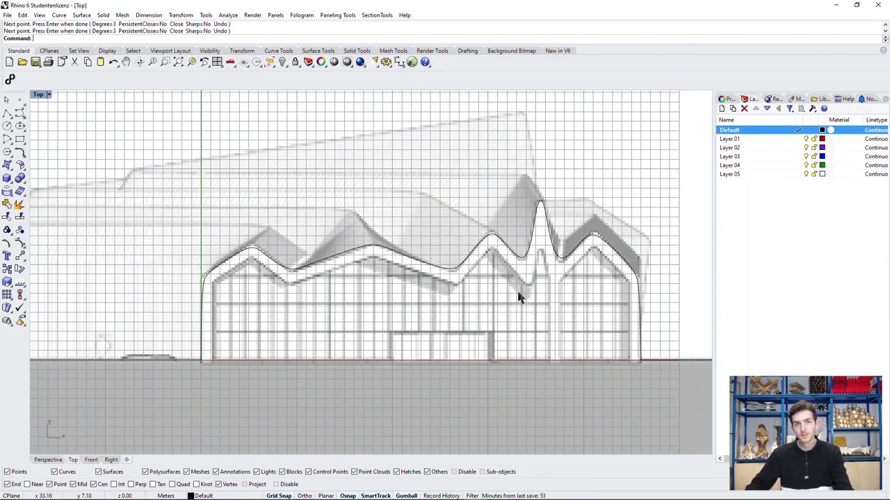
- Rename Default to Control Point and Layer 01 to Interpolated, making Interpolated current
left_click(731, 132)
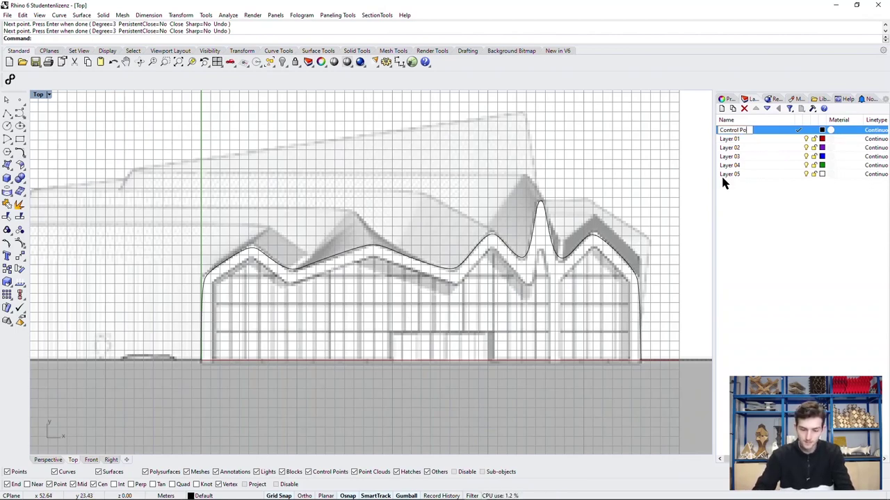
key("BackSpace")
type("int")
key("Return")
left_click(746, 141)
left_click(741, 140)
key("Return")
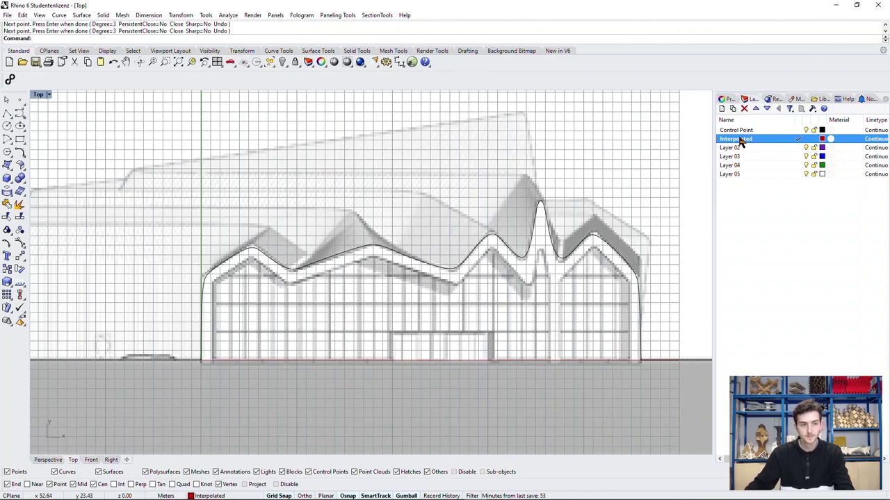
- Start an interpolated curve at the lower-left corner, tracing the left wall and first roof peak
left_click(25, 120)
left_click(46, 118)
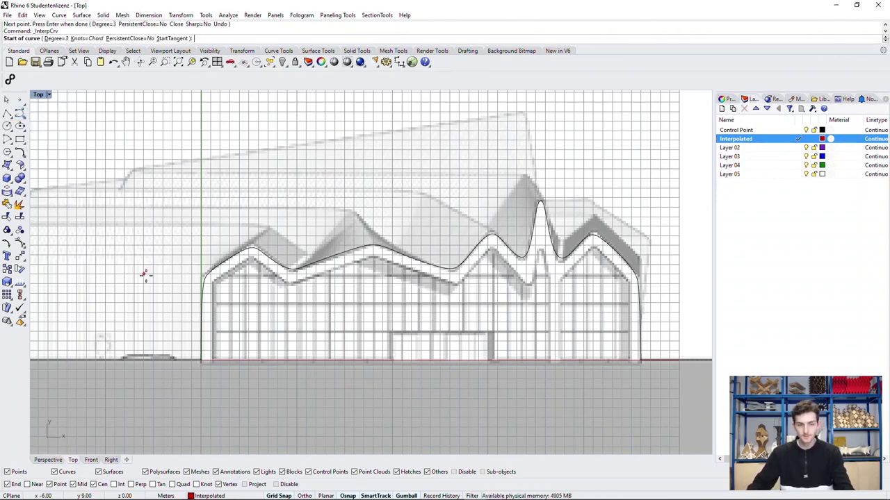
scroll(195, 341, "up", 5)
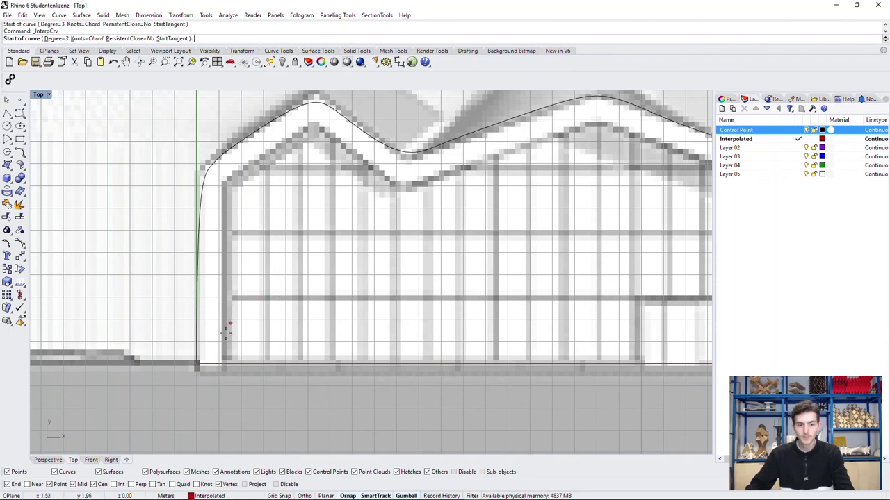
left_click(199, 364)
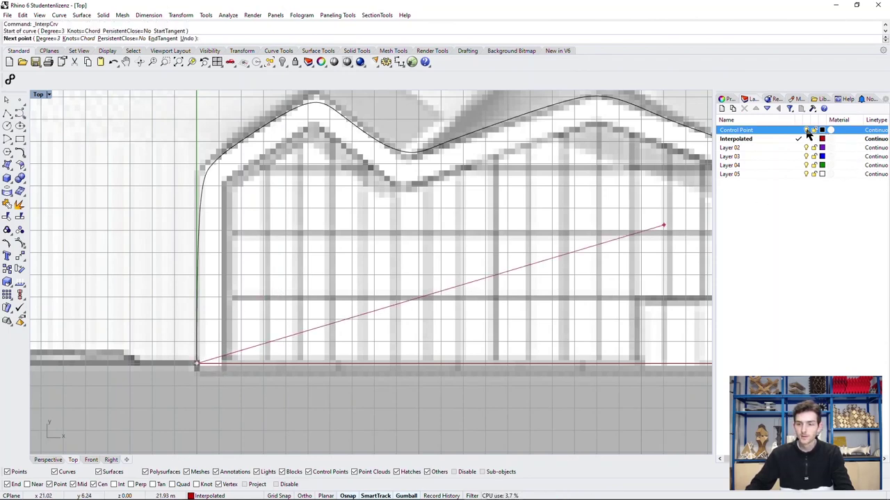
left_click(197, 191)
left_click(197, 172)
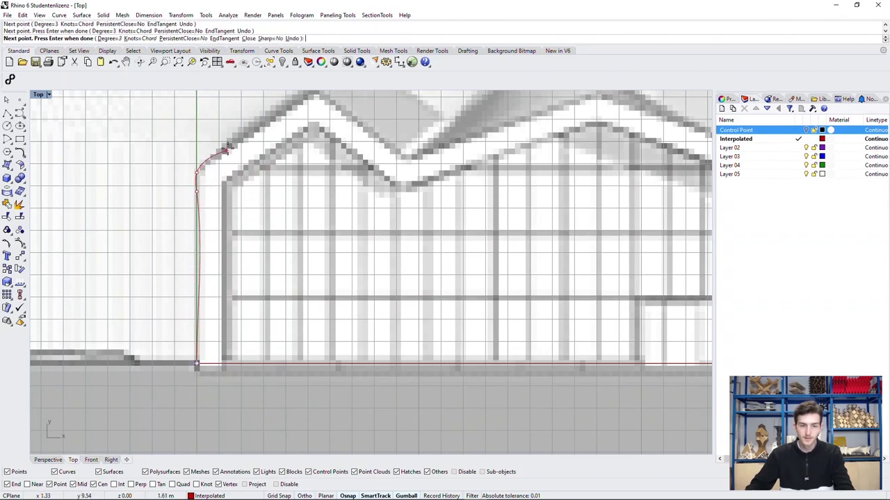
left_click(227, 148)
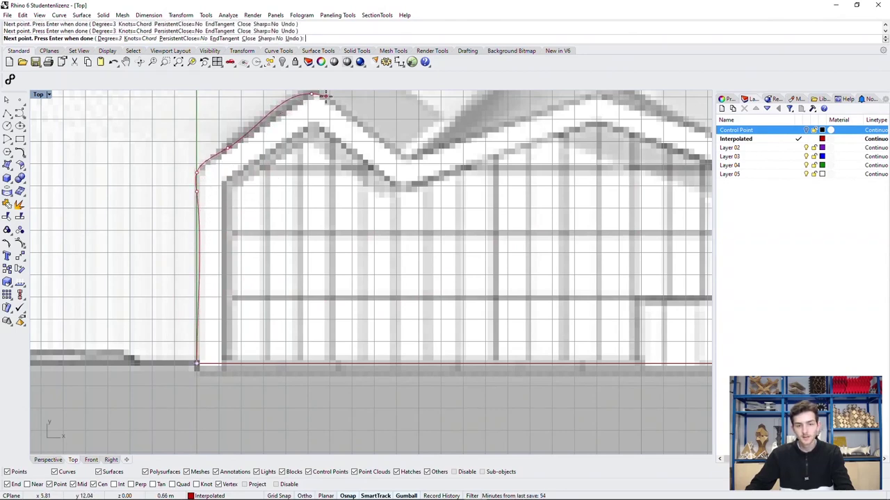
left_click(314, 94)
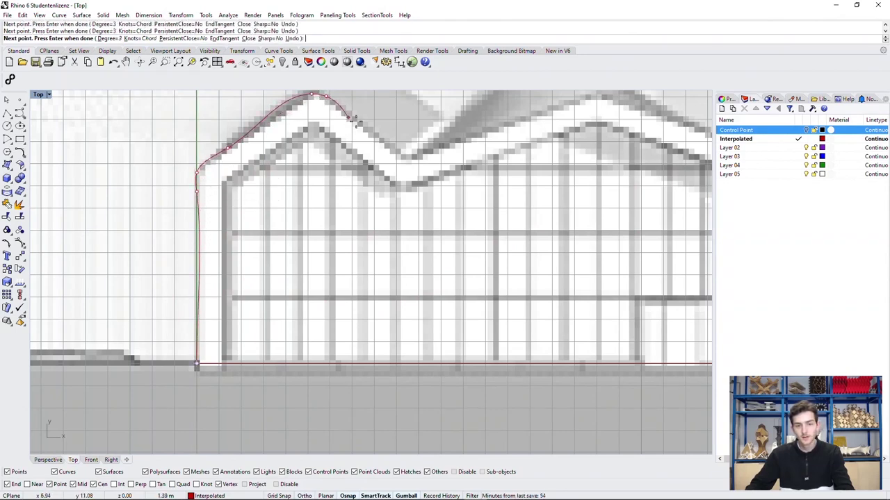
left_click(409, 158)
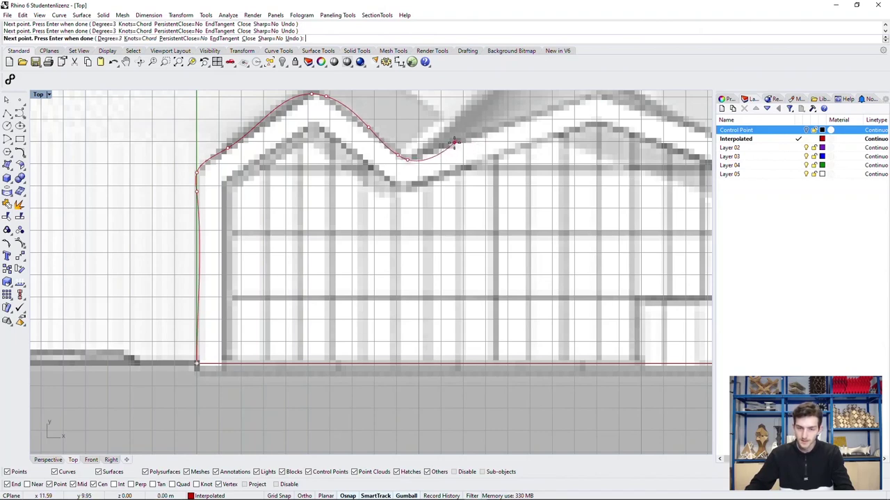
left_click(456, 143)
left_click(517, 122)
- Continue the interpolated curve through the roof valleys and peaks up to the tall peak
right_click_drag(597, 96, 412, 156)
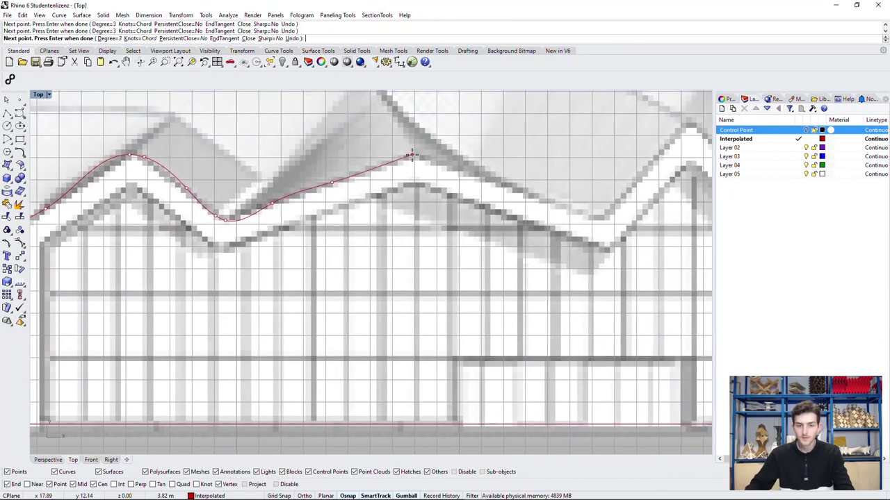
left_click(411, 157)
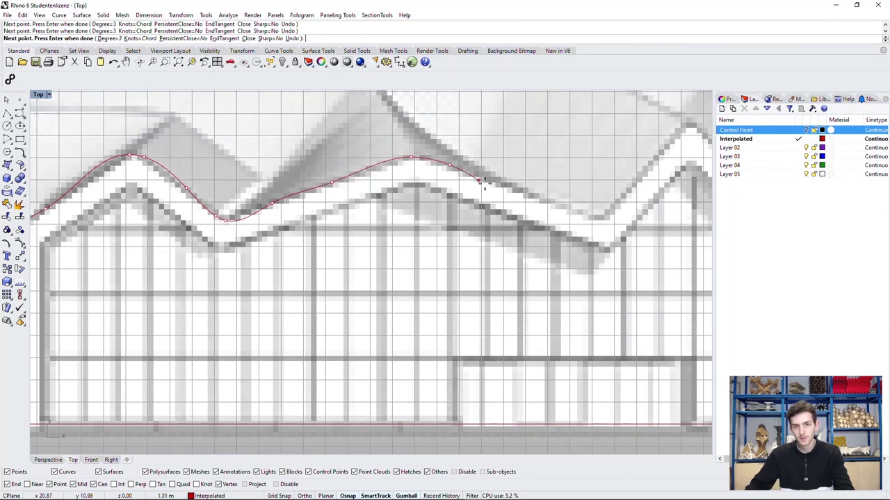
left_click(503, 192)
left_click(575, 216)
left_click(606, 219)
left_click(687, 127)
right_click_drag(705, 143, 327, 228)
left_click(351, 237)
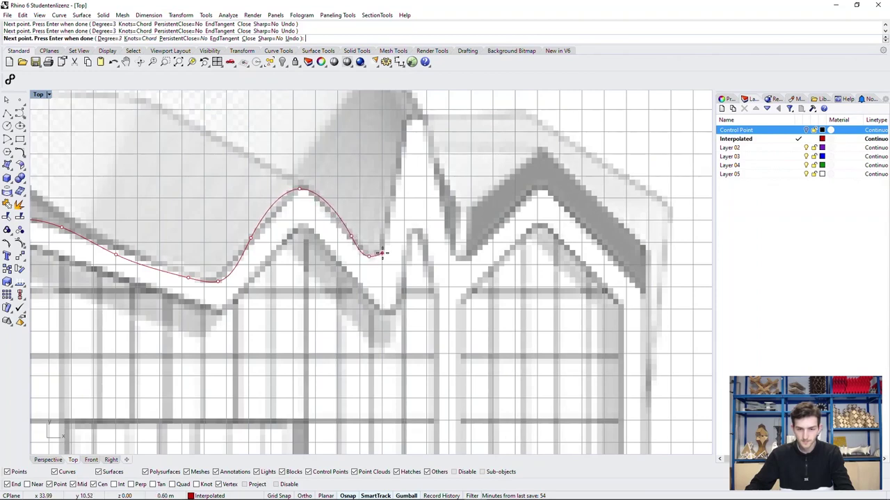
left_click(381, 248)
left_click(391, 210)
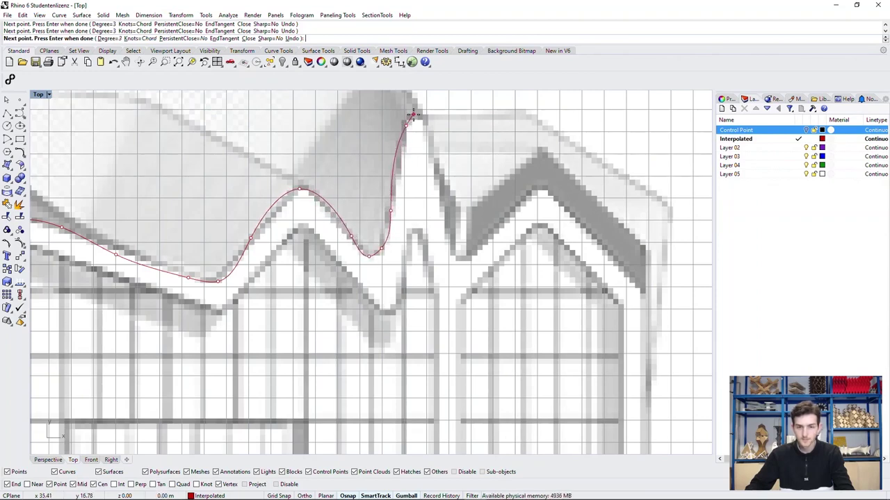
left_click(454, 248)
- Finish the interpolated curve down the right roof slope and wall to the lower-right corner
left_click(461, 259)
left_click(476, 248)
left_click(519, 201)
left_click(540, 186)
left_click(572, 217)
left_click(615, 262)
right_click_drag(647, 347, 582, 182)
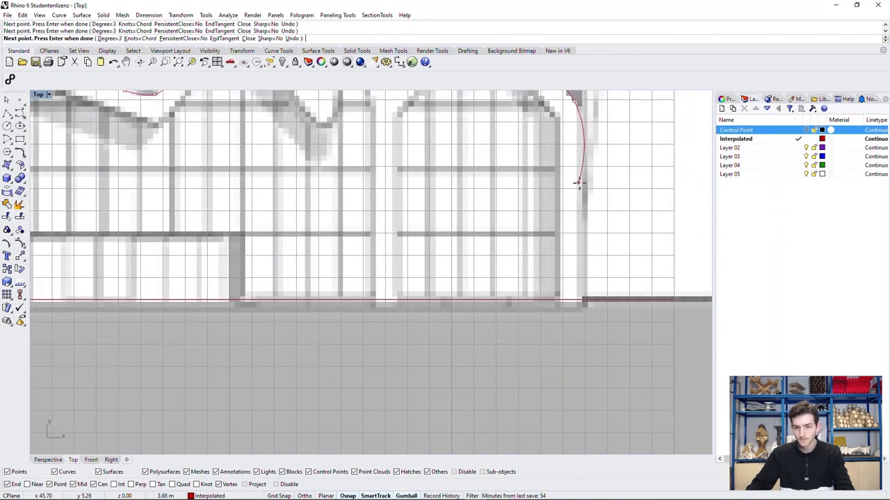
left_click(583, 185)
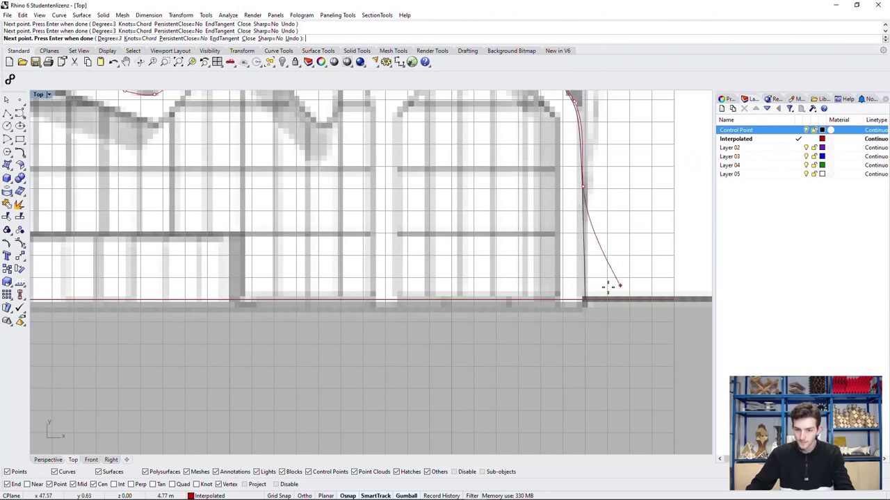
left_click(584, 300)
key("Return")
scroll(655, 313, "down", 5)
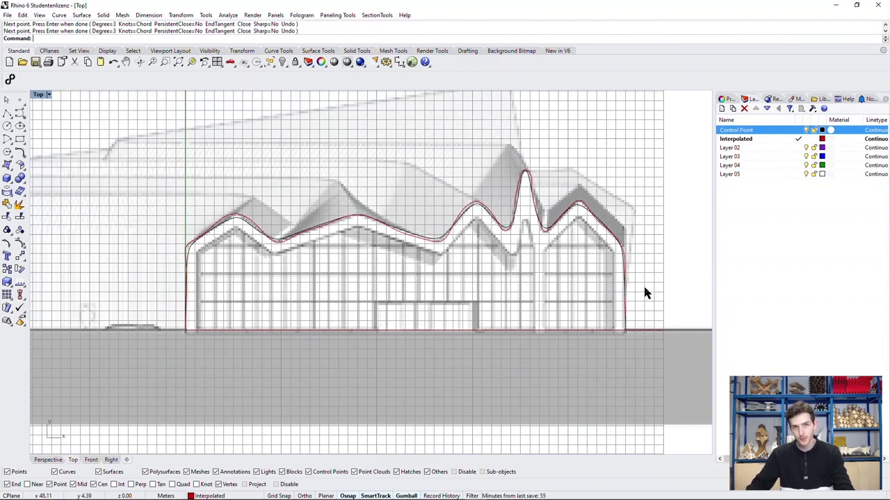
- Rename Layer 02 to Rebuild and hide the Interpolated layer
double_click(746, 149)
left_click(733, 149)
type("Rebuild")
key("Return")
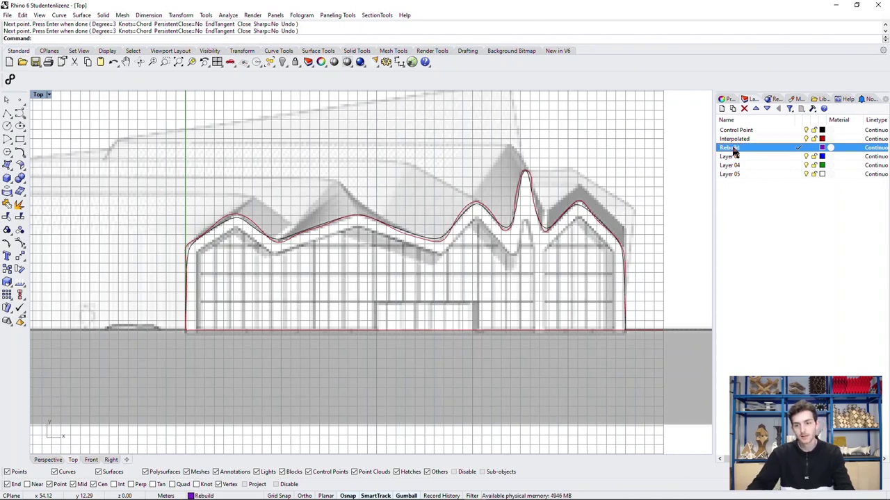
left_click(806, 139)
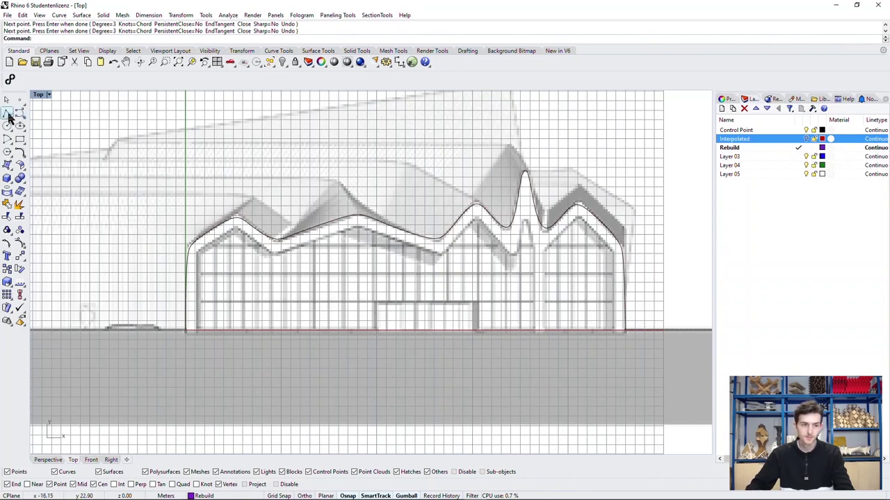
- Begin a polyline at the curve's bottom-left end, through the wall top, first peak and valley
left_click(5, 114)
key("Escape")
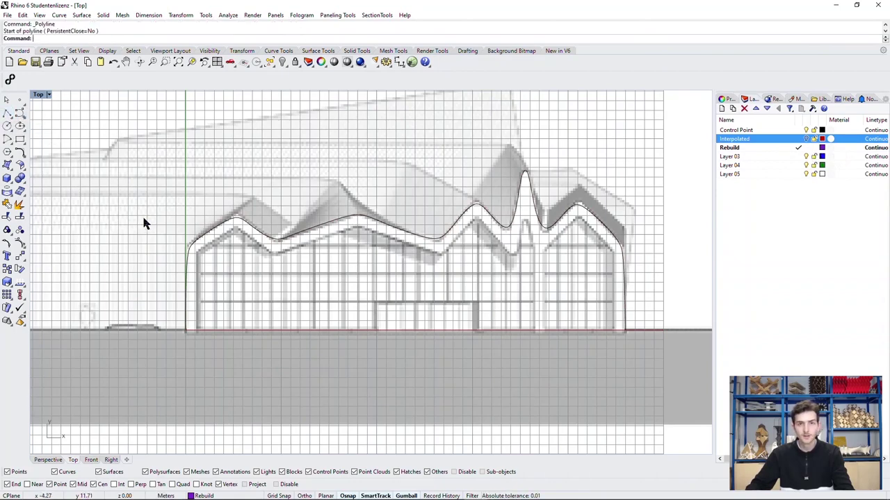
left_click(7, 113)
scroll(134, 270, "up", 5)
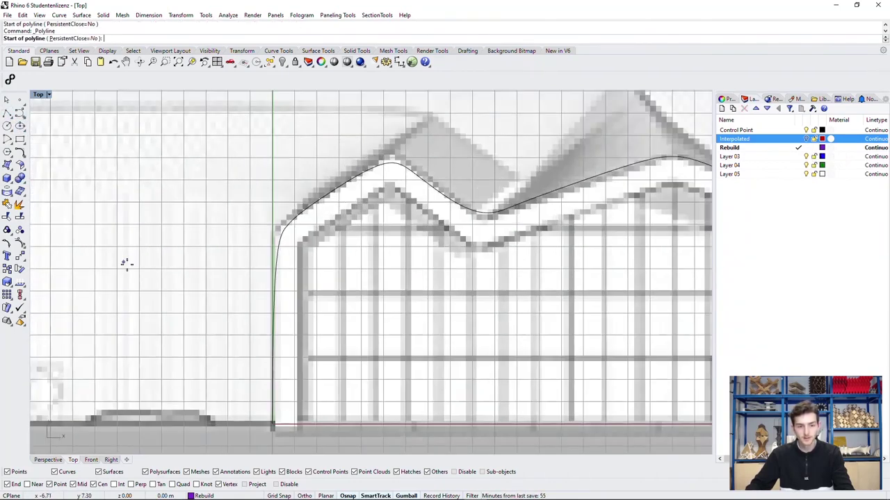
left_click(273, 424)
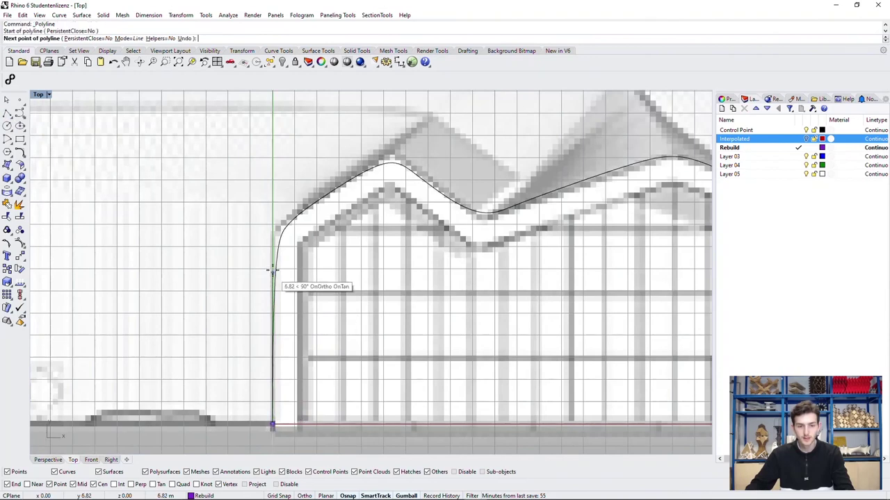
left_click(273, 230)
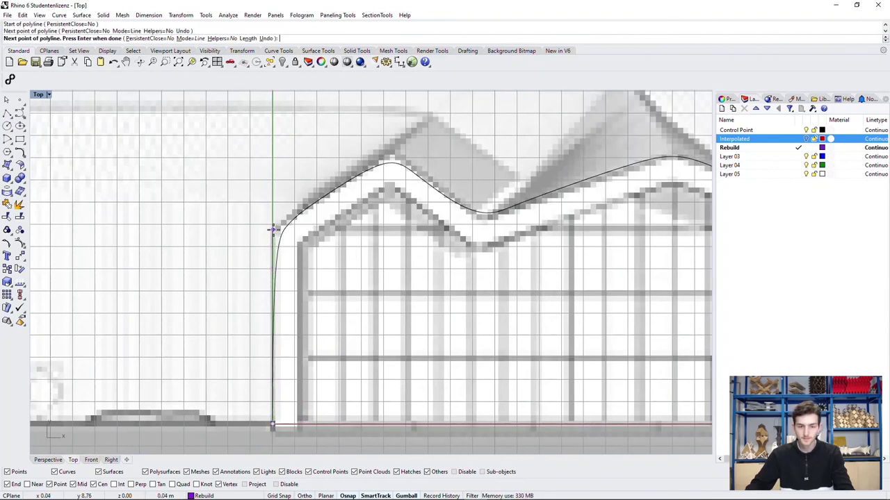
left_click(393, 153)
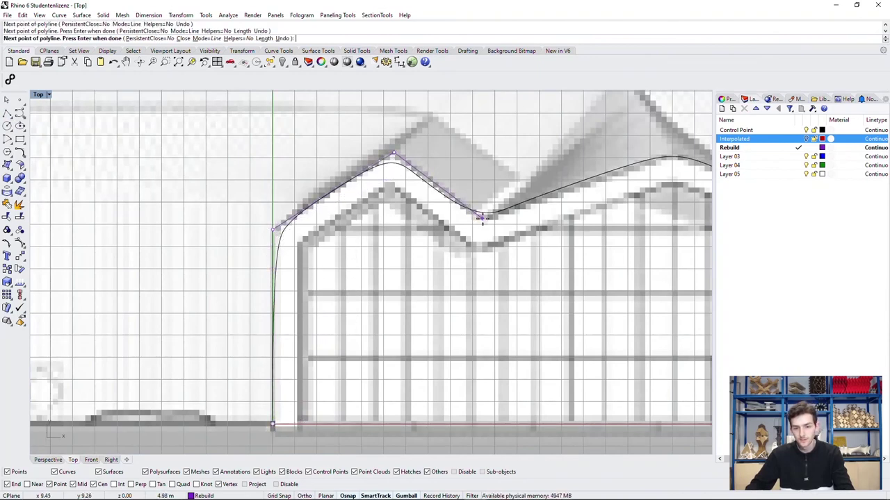
left_click(485, 219)
- Continue the polyline over the remaining roof bends to the right wall's grid-snapped base and finish
right_click_drag(561, 217, 361, 254)
left_click(479, 193)
right_click_drag(599, 246, 375, 229)
left_click(436, 237)
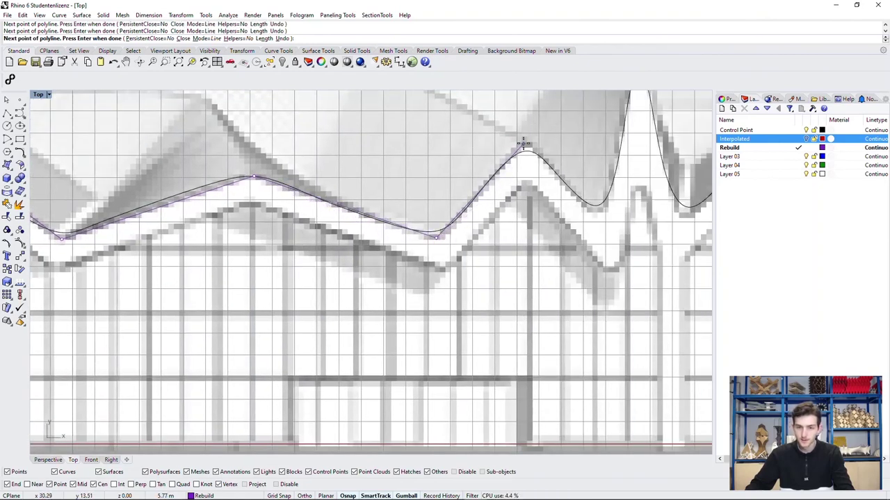
left_click(525, 144)
left_click(598, 217)
right_click_drag(599, 217, 510, 284)
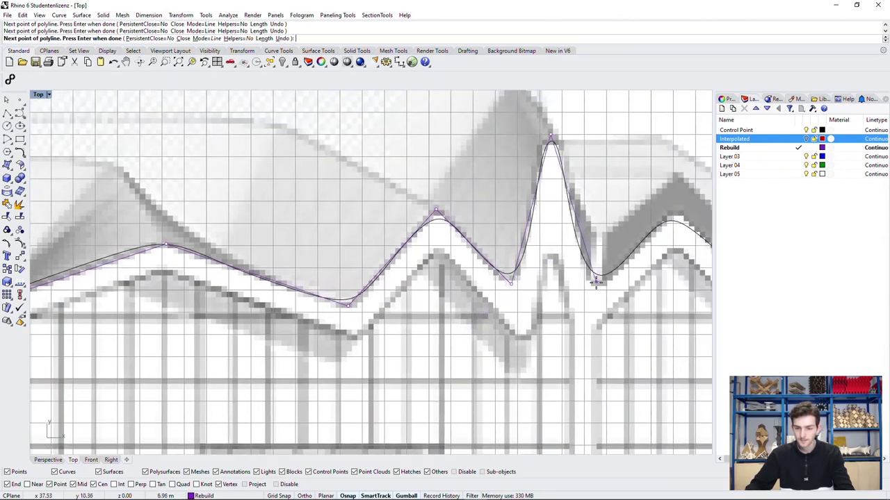
left_click(596, 285)
right_click_drag(595, 285, 479, 292)
left_click(560, 221)
left_click(662, 321)
right_click_drag(662, 321, 638, 248)
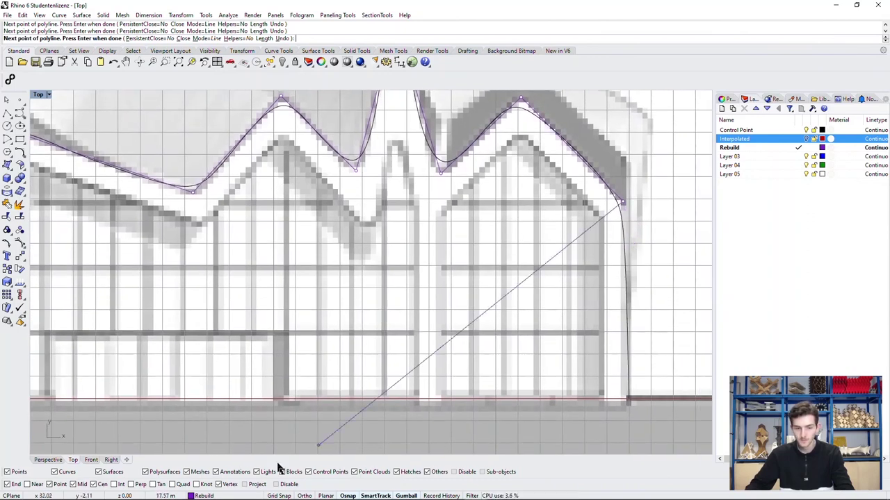
left_click(280, 496)
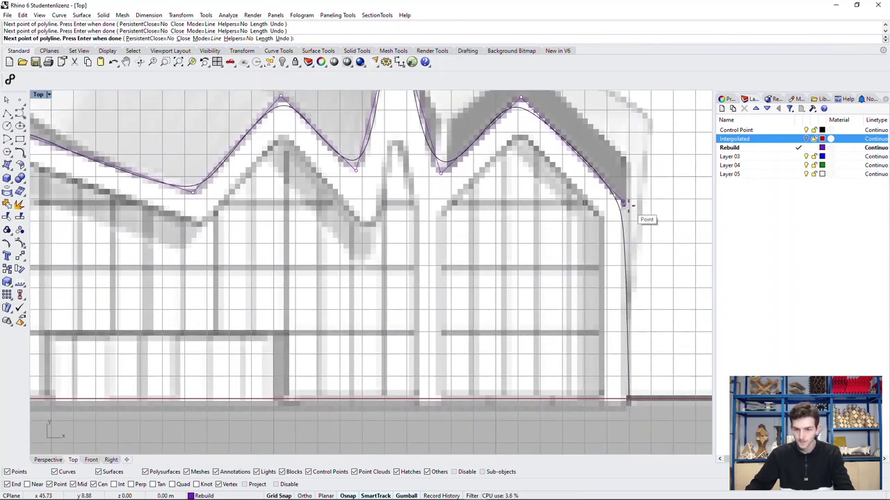
left_click(628, 400)
key("Return")
- Drag the polyline's right corner control point outward to reshape the corner
left_click(628, 206)
left_click(624, 203)
left_click_drag(624, 206, 666, 235)
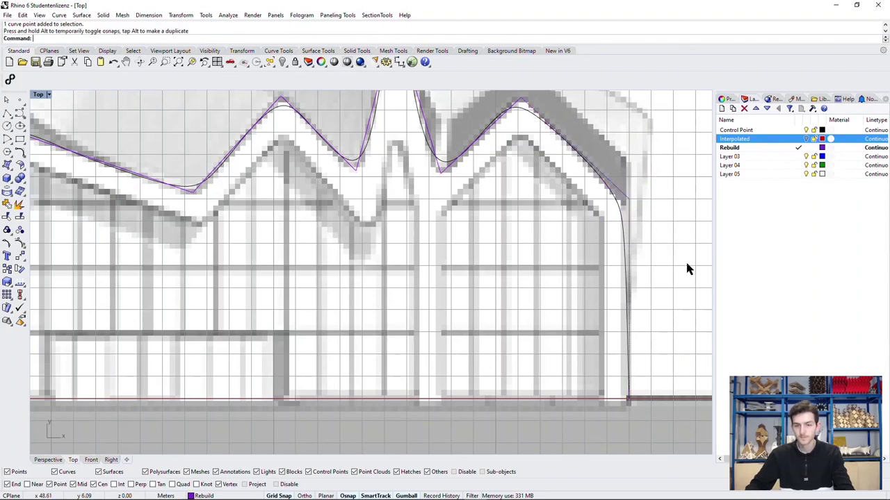
scroll(686, 260, "down", 3)
scroll(680, 270, "down", 2)
left_click(584, 224)
- Rebuild the traced polyline as a degree-3 curve with 40 points
key("Up")
key("Return")
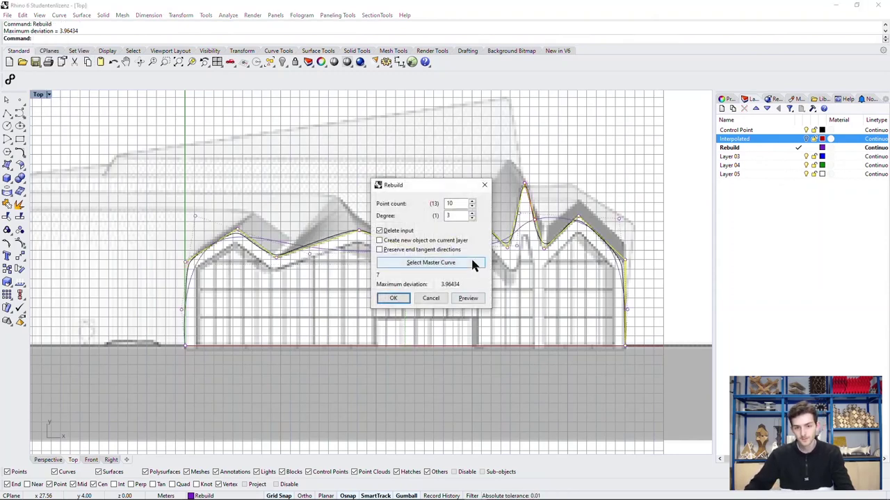
left_click(457, 203)
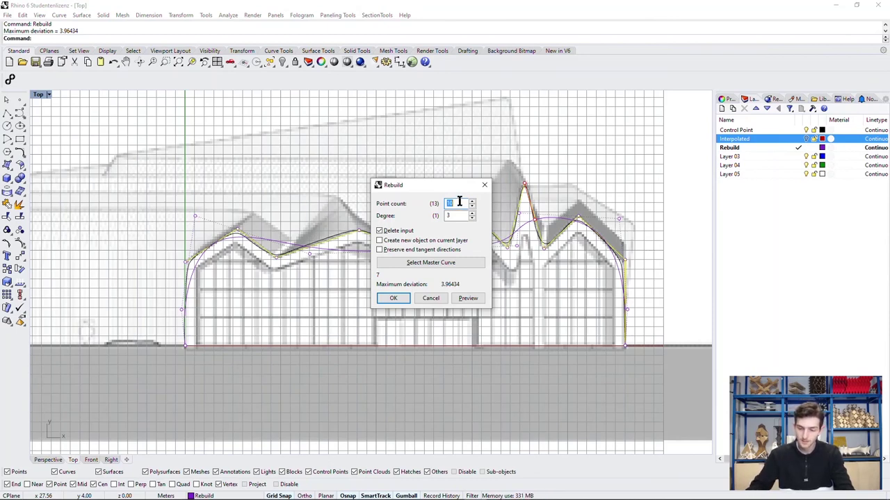
key("Tab")
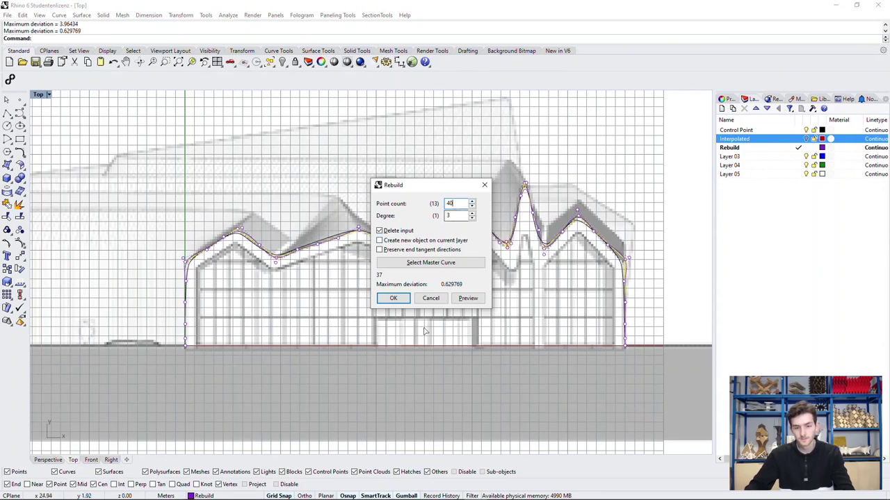
left_click(394, 298)
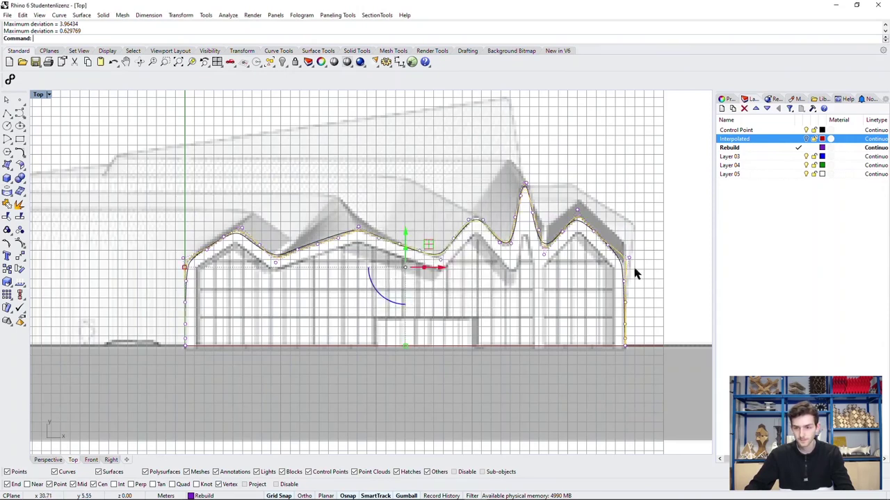
- Hide the Control Point and Interpolated curve layers
left_click(814, 129)
left_click(653, 295)
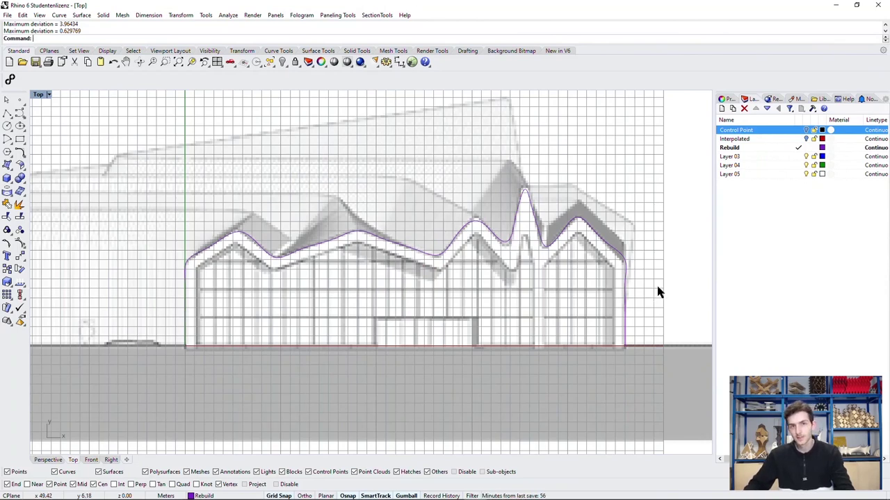
scroll(653, 288, "up", 1)
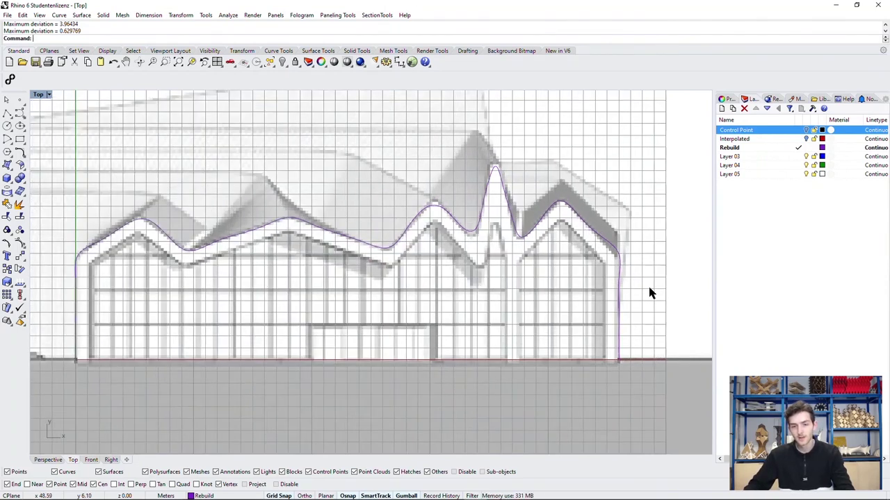
scroll(643, 287, "up", 2)
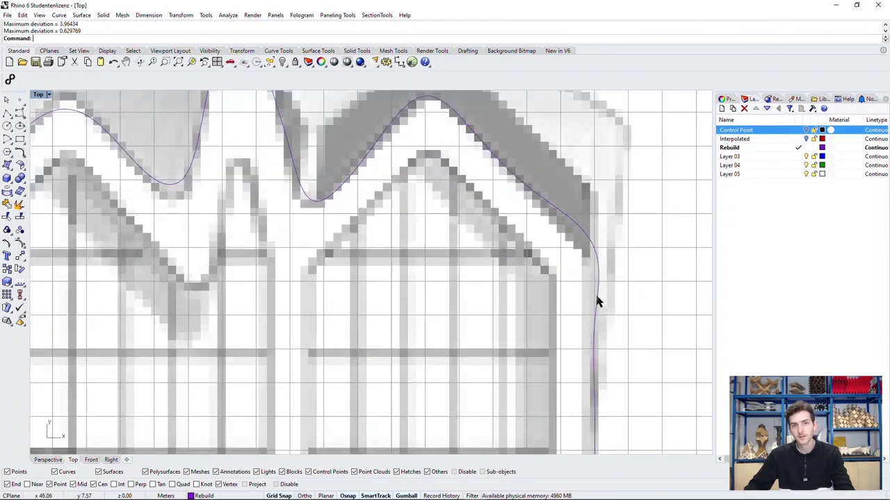
scroll(598, 303, "down", 5)
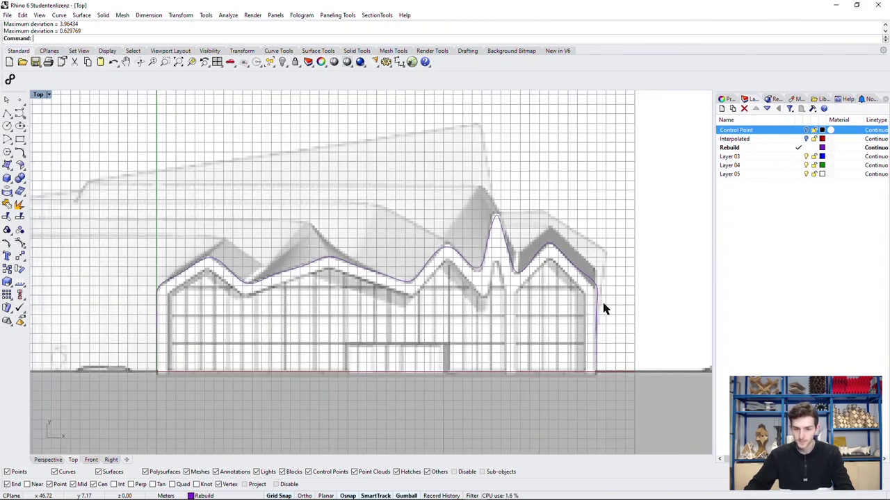
- On Layer 03, begin a polyline from the left wall base up to the second roof peak
left_click(794, 157)
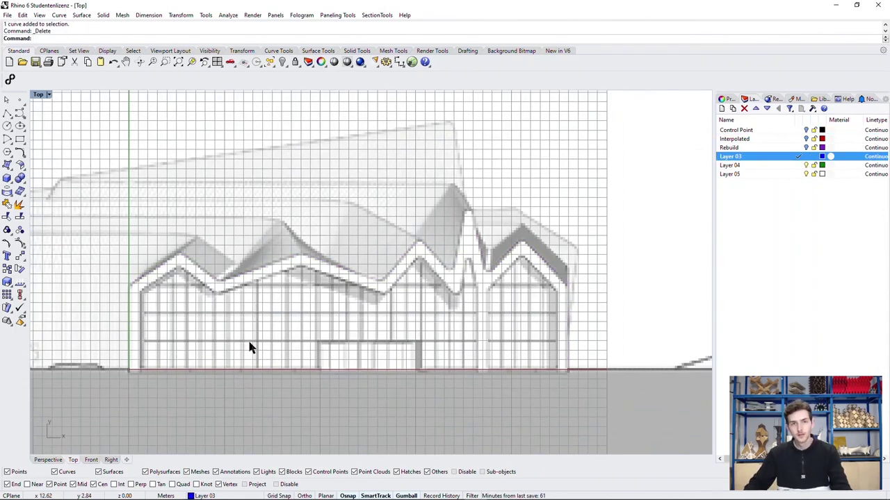
right_click_drag(272, 275, 312, 281)
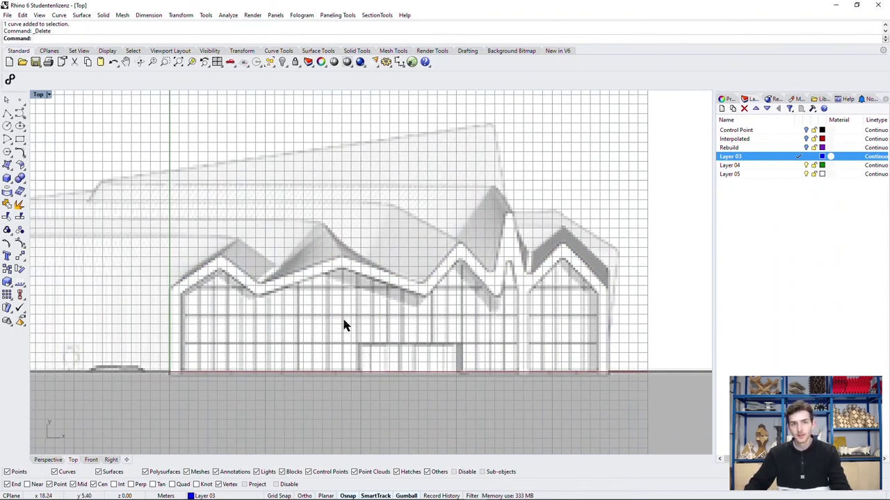
left_click(9, 113)
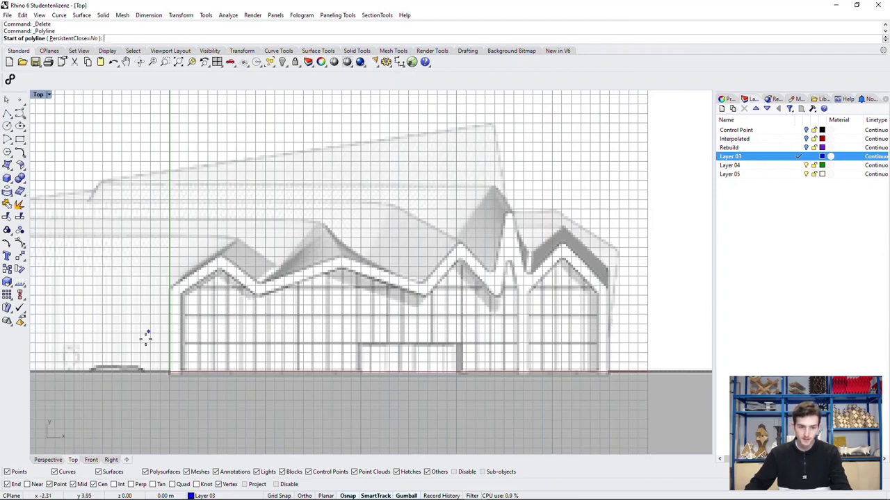
scroll(144, 341, "up", 3)
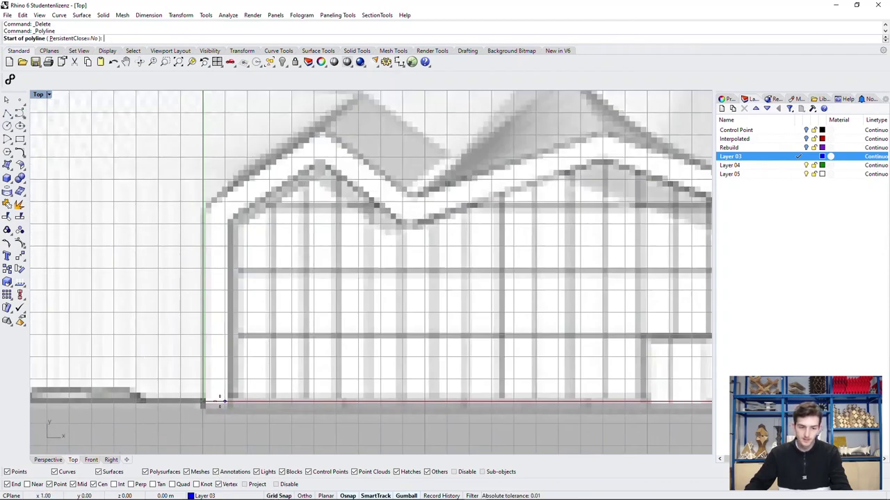
left_click(204, 402)
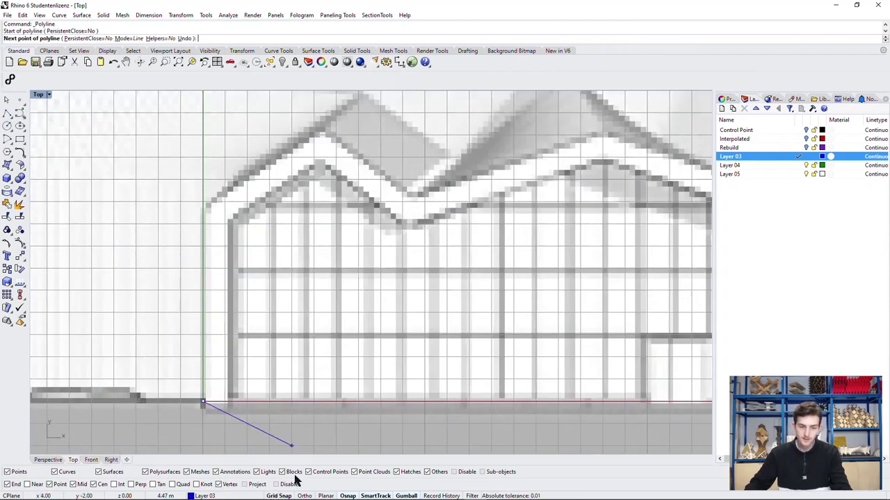
left_click(203, 210)
left_click(322, 131)
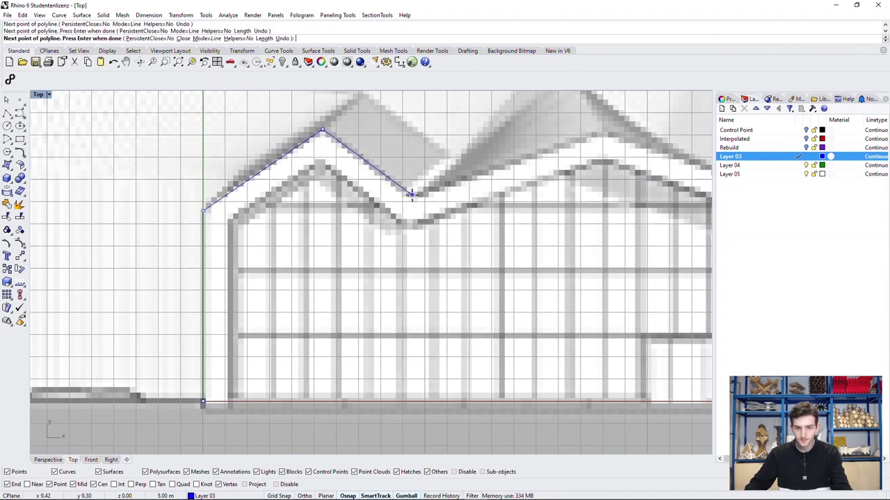
left_click(411, 195)
left_click(605, 134)
- Continue the polyline through the valleys, central peak and right wall down to its base
right_click_drag(604, 133, 235, 116)
left_click(421, 178)
right_click_drag(421, 178, 306, 261)
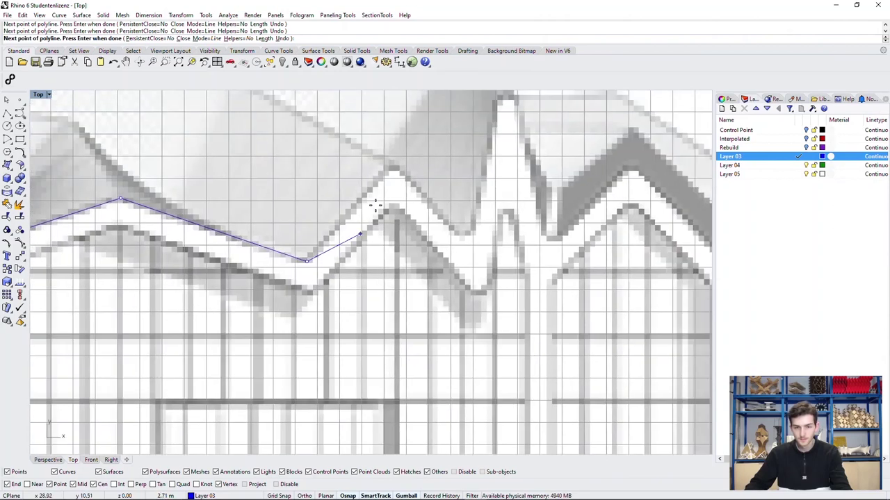
left_click(392, 168)
left_click(467, 242)
right_click_drag(473, 211, 428, 305)
left_click(457, 189)
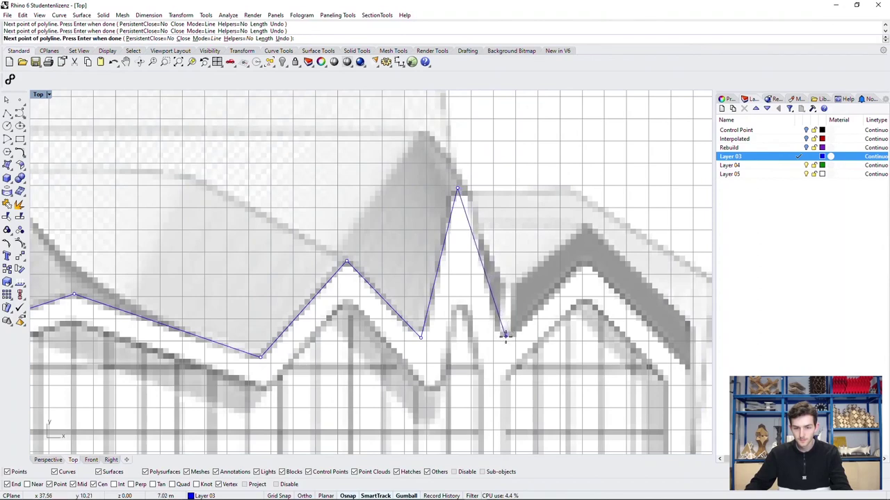
left_click(505, 339)
left_click(586, 263)
right_click_drag(642, 332, 545, 206)
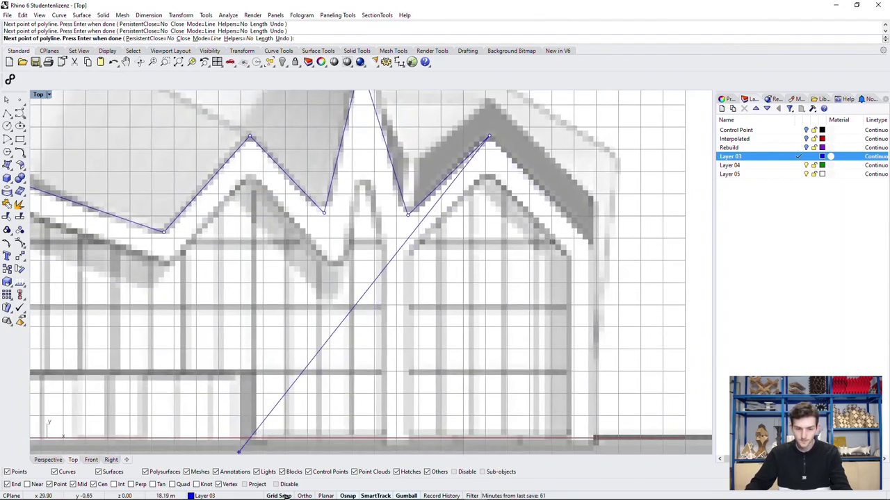
left_click(596, 239)
right_click_drag(598, 416, 597, 316)
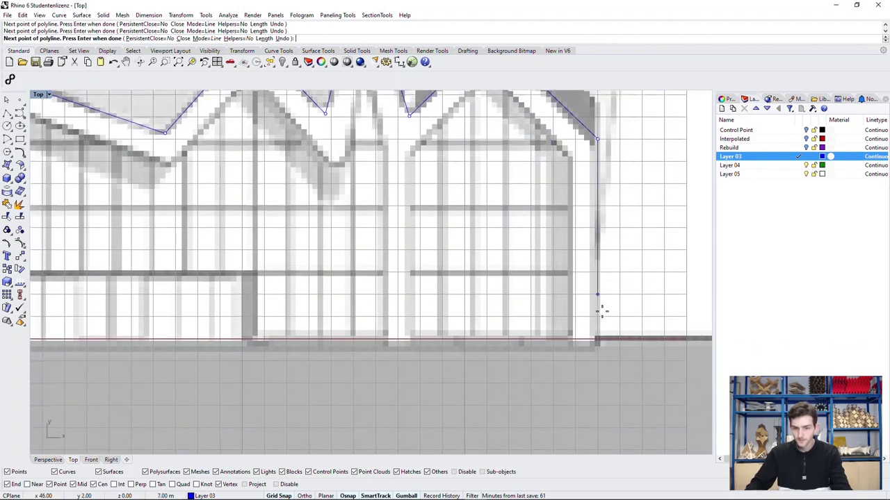
left_click(597, 341)
scroll(532, 344, "down", 3)
key("Return")
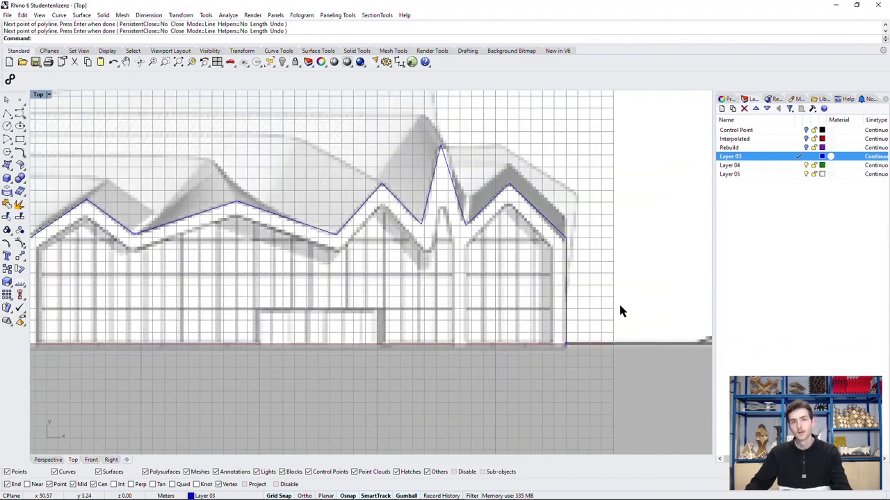
- Fillet the first roof corner with a 0.5 radius
right_click_drag(552, 242, 565, 276)
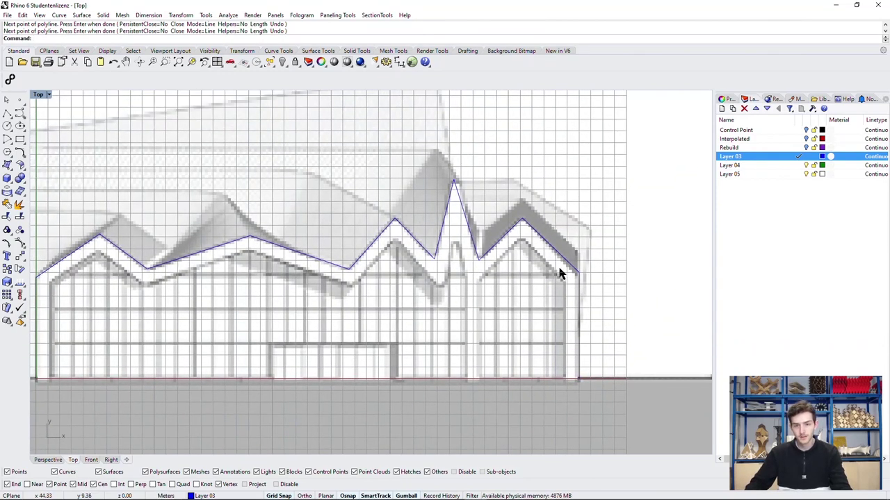
scroll(546, 248, "up", 2)
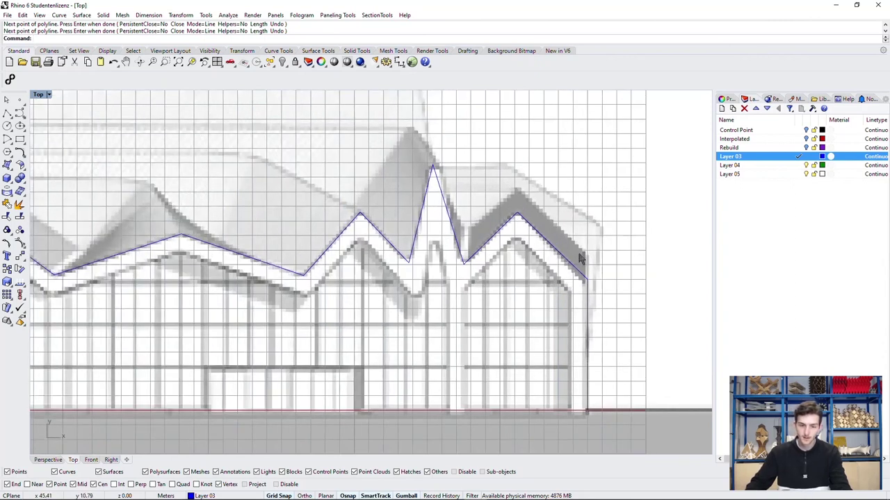
type("f")
key("Return")
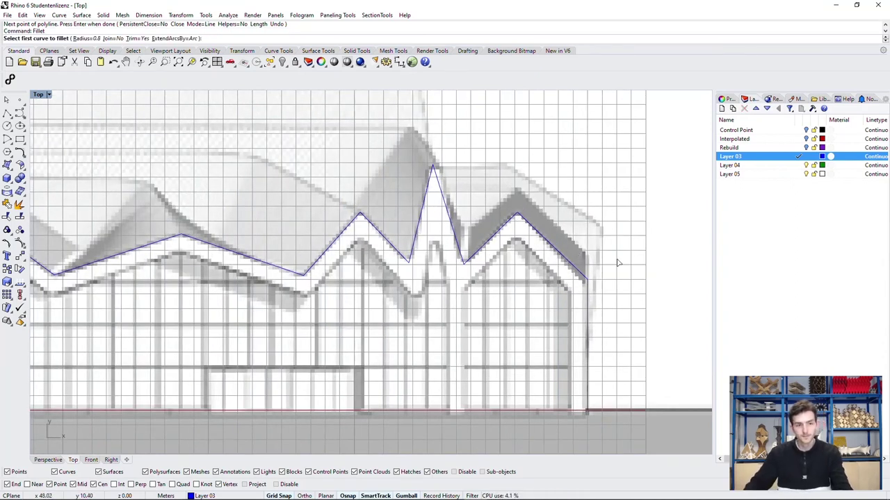
left_click(83, 38)
type("0.5")
key("Return")
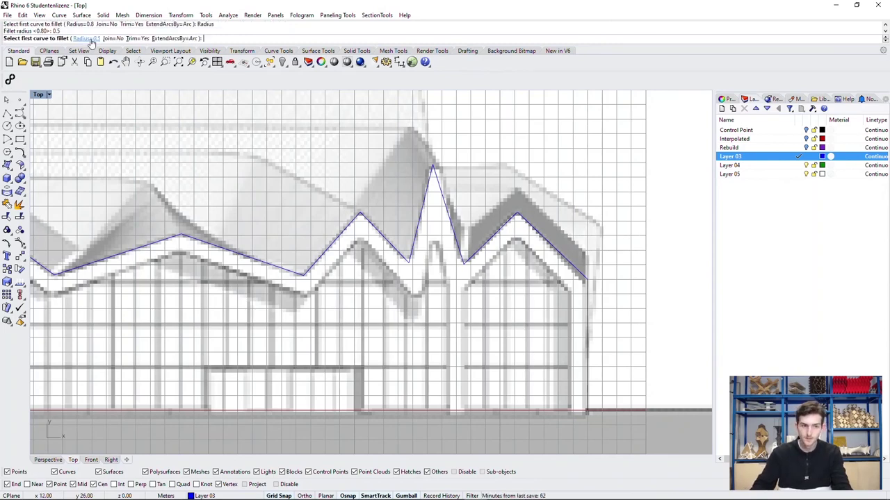
left_click(550, 242)
left_click(512, 223)
- Fillet the next outline corner with a 0.3 radius
scroll(508, 249, "up", 2)
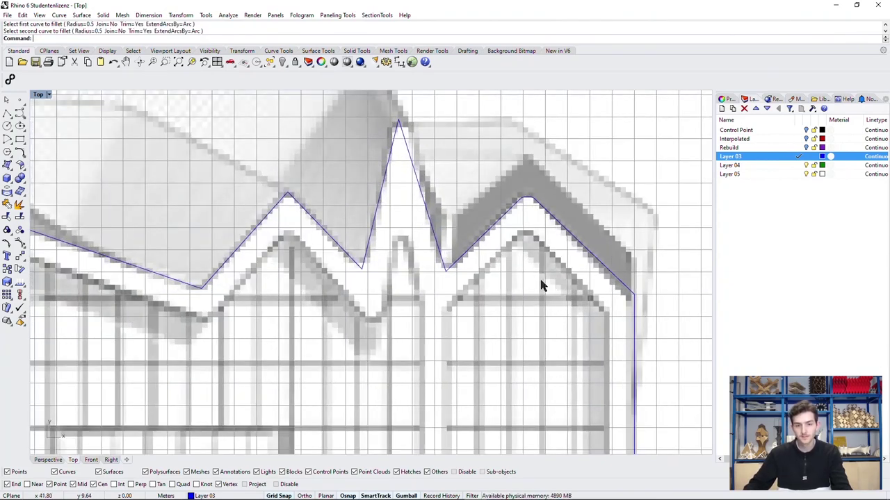
right_click_drag(541, 281, 547, 290)
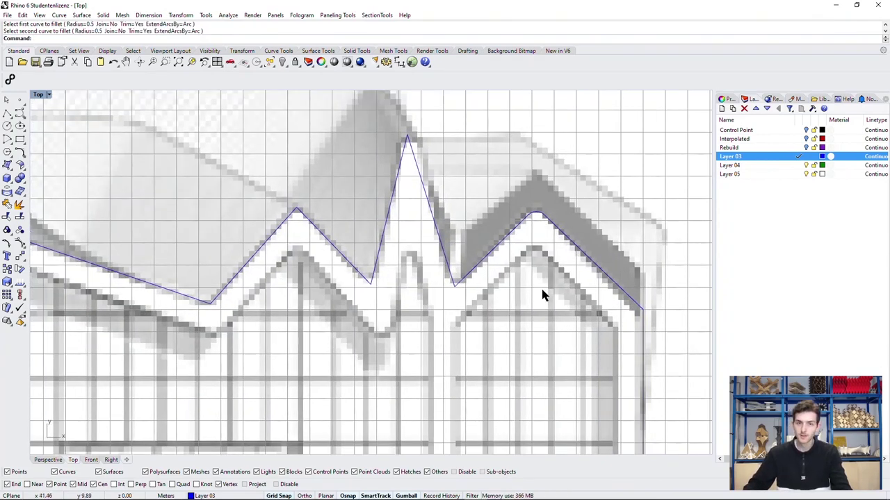
left_click(471, 276)
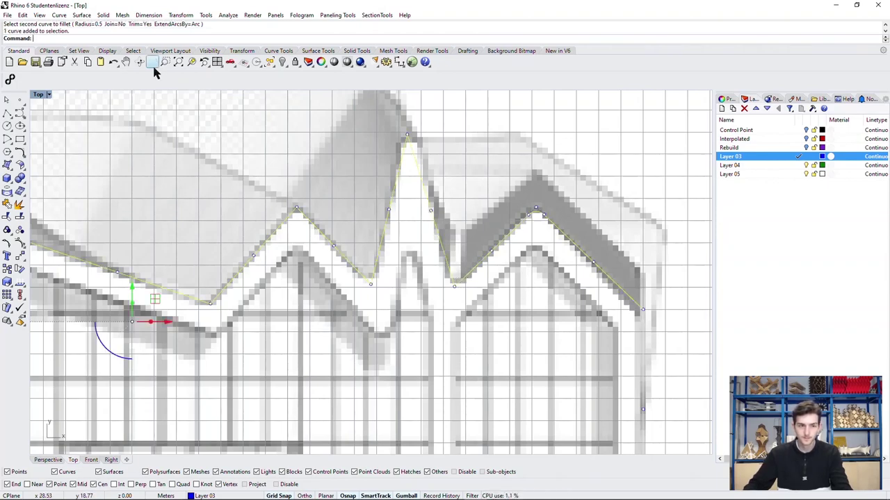
key("Return")
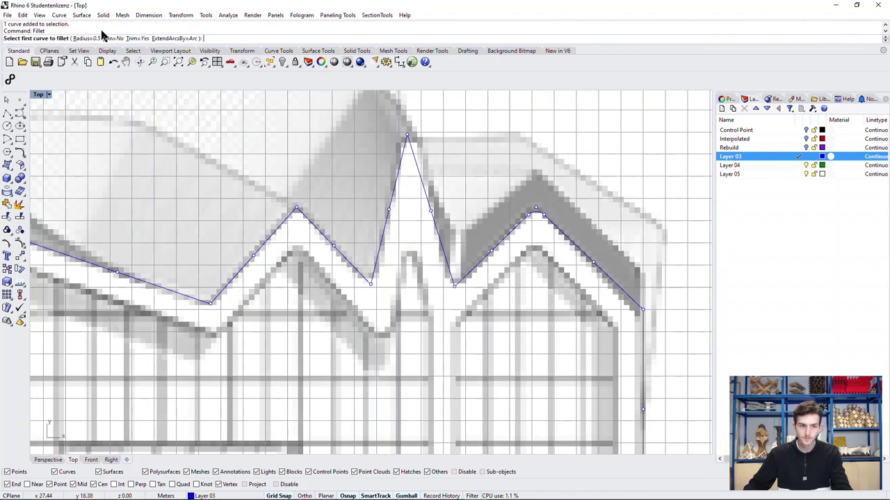
left_click(88, 39)
type("0")
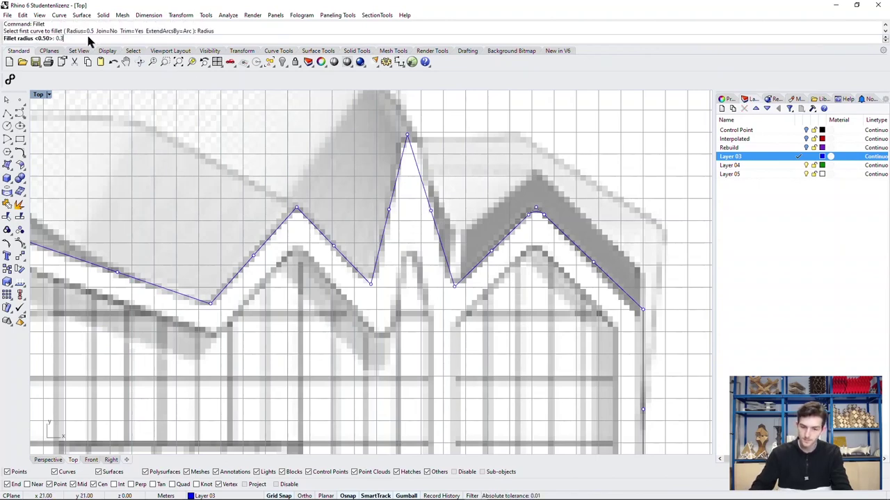
type(".3")
key("Return")
left_click(465, 276)
left_click(450, 275)
- Round the top apex with a 0.1 radius fillet
key("Return")
left_click(87, 39)
type("0.1")
key("Return")
left_click(397, 174)
left_click(422, 182)
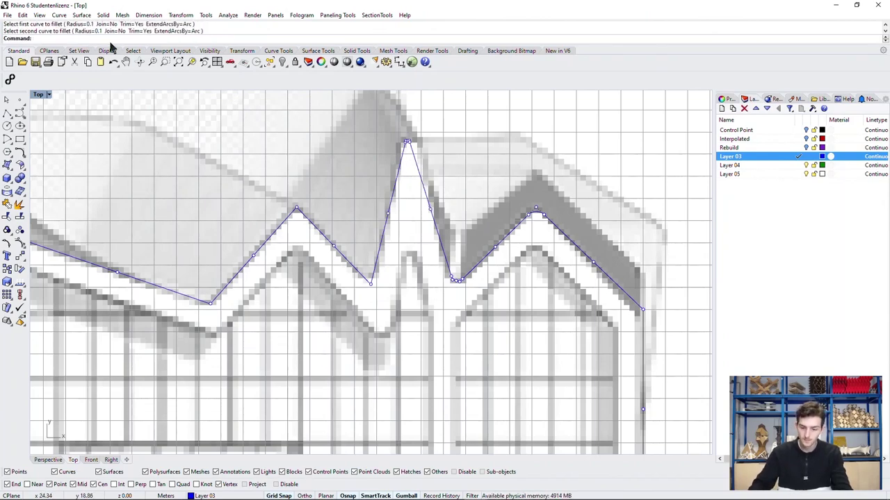
type("0.3")
key("Return")
- Fillet a roof valley with a 0.3 radius
left_click(387, 240)
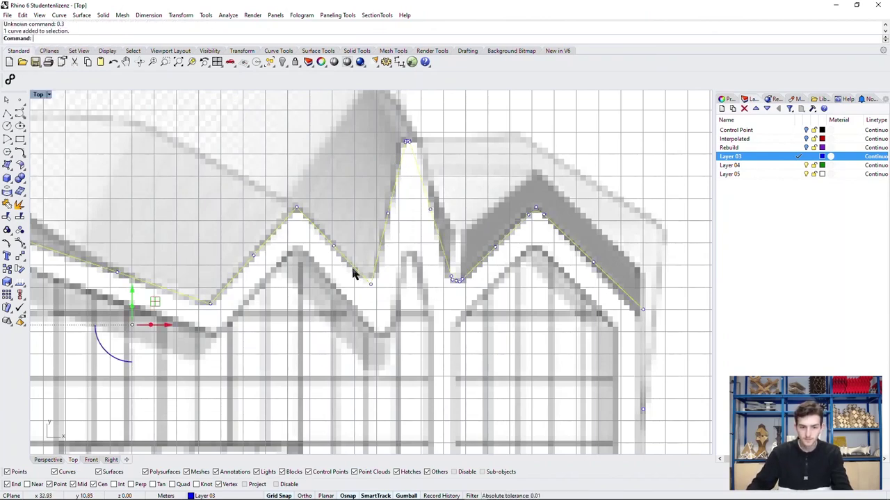
key("Escape")
key("Escape")
type("fillet")
key("Return")
type("r")
key("Return")
type("0.3")
key("Return")
left_click(377, 264)
left_click(359, 271)
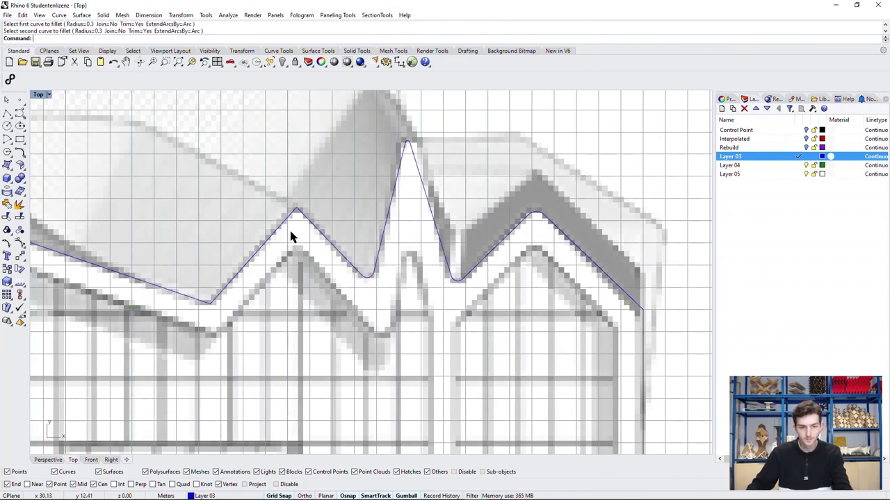
- Round the next valley on the left with a 0.8 radius fillet
right_click_drag(82, 109, 198, 111)
right_click(259, 195)
left_click(87, 39)
type("0.8")
key("Return")
left_click(354, 271)
left_click(300, 295)
- Fillet another corner further along the outline with a 0.5 radius
right_click_drag(158, 278, 497, 275)
right_click(176, 144)
right_click_drag(177, 145, 197, 159)
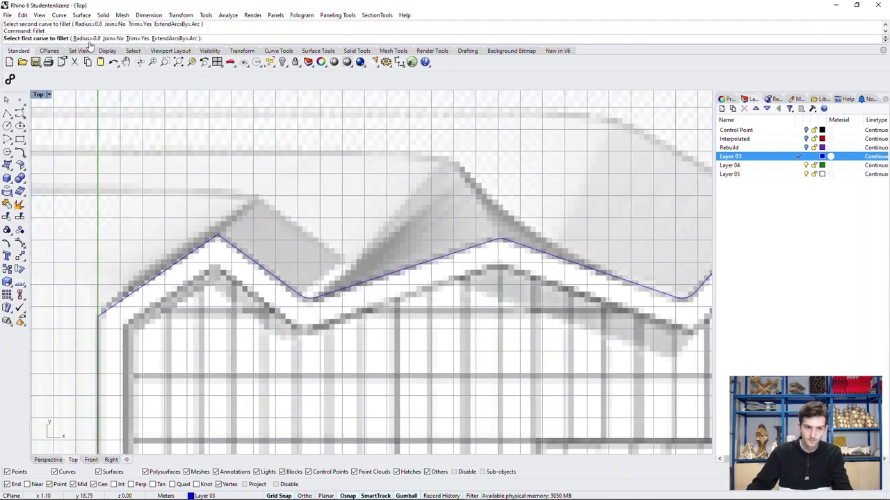
left_click(87, 38)
type("0.5")
key("Return")
left_click(214, 240)
left_click(214, 241)
scroll(214, 240, "down", 8)
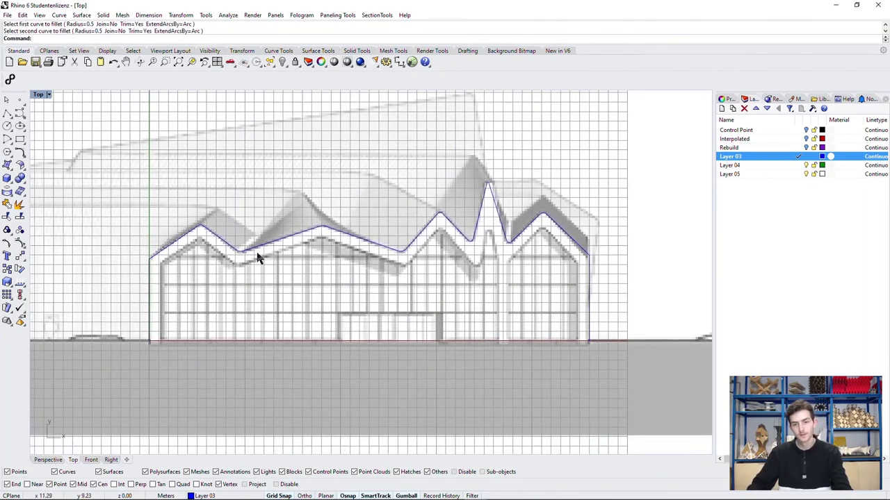
scroll(557, 292, "up", 2)
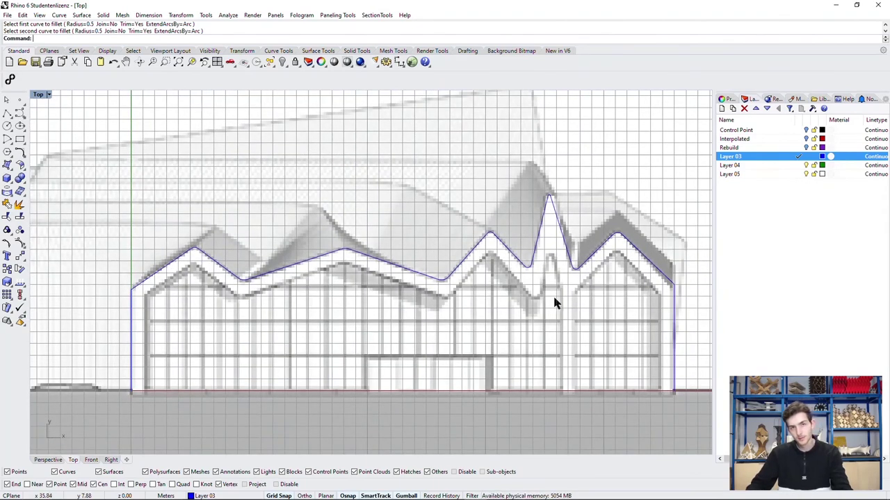
- Rename Layer 03 to Fillet
left_click(739, 157)
type("Fillet")
key("Return")
left_click(667, 226)
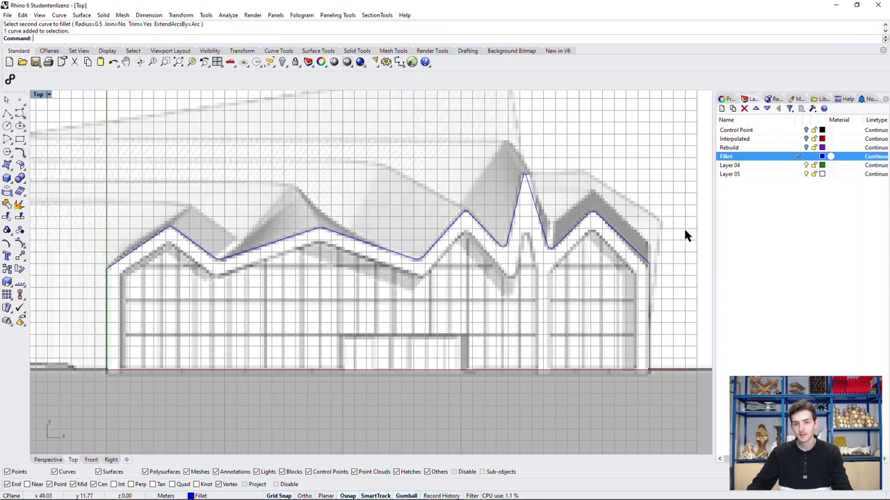
- Measure the gap between two points at the right wall base with Distance: 1.07 m
right_click_drag(683, 227, 661, 235)
type("Distance")
key("Return")
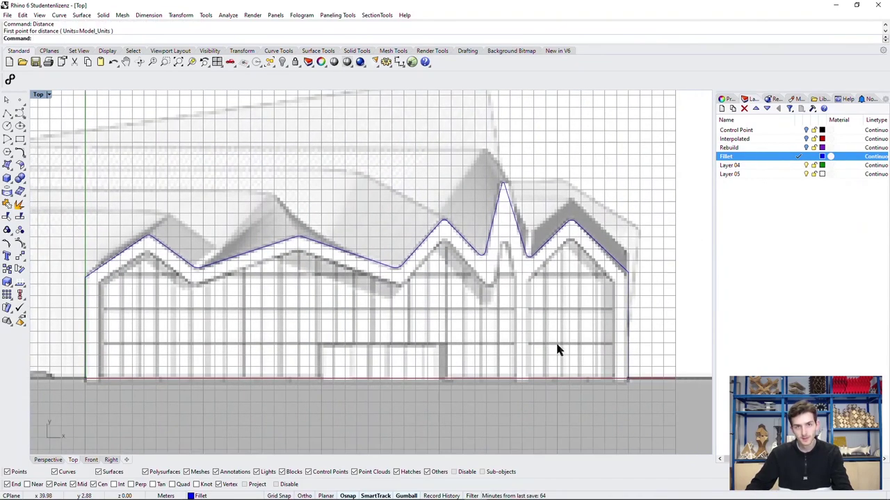
scroll(617, 327, "up", 3)
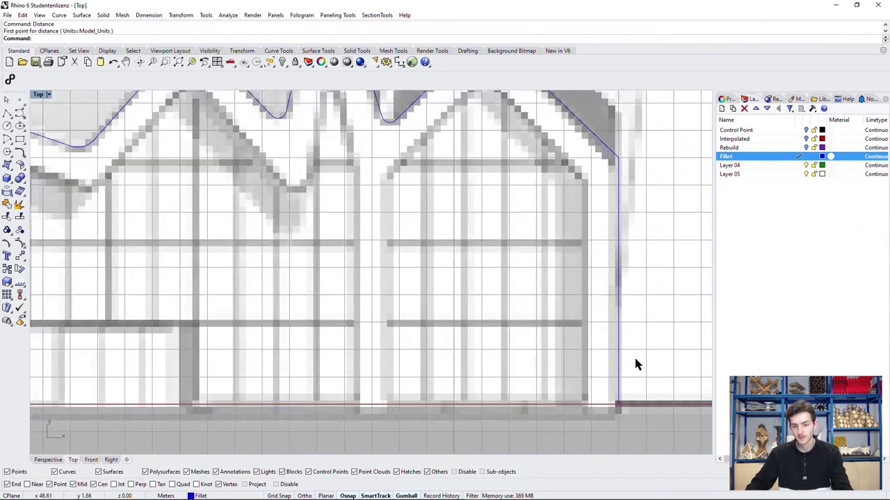
left_click(618, 405)
scroll(618, 403, "up", 2)
left_click(564, 409)
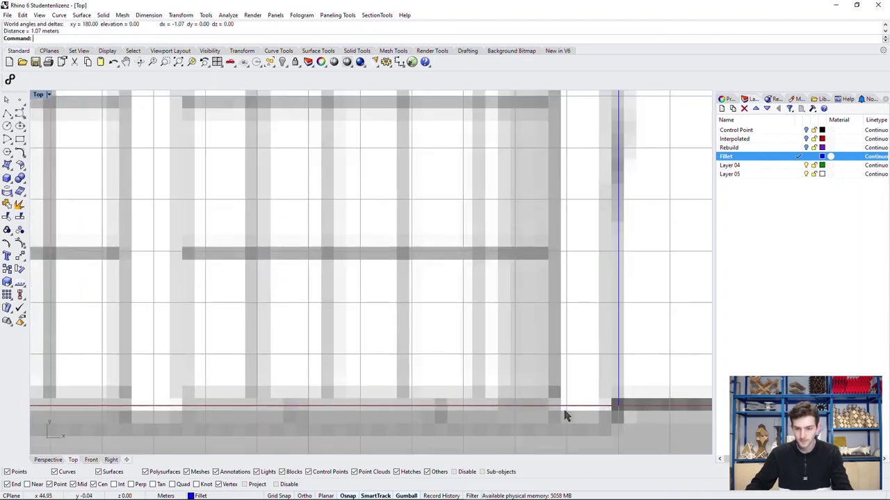
scroll(567, 419, "down", 1)
scroll(565, 410, "down", 3)
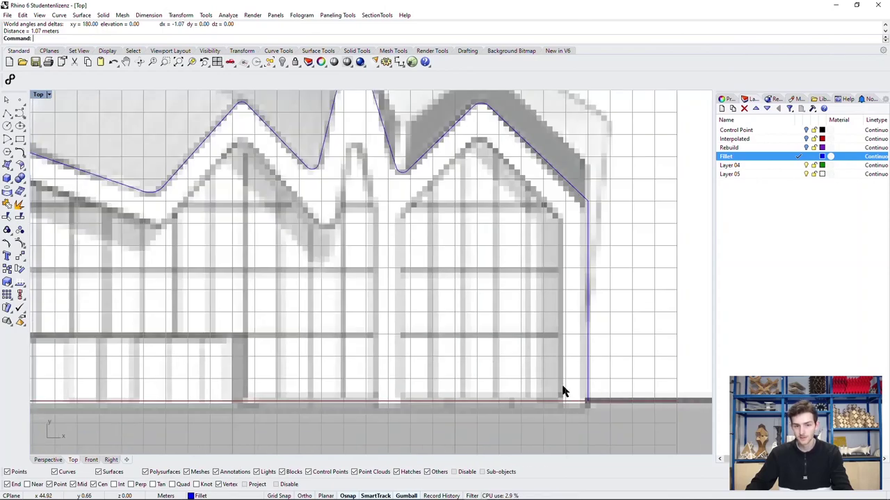
scroll(564, 346, "down", 4)
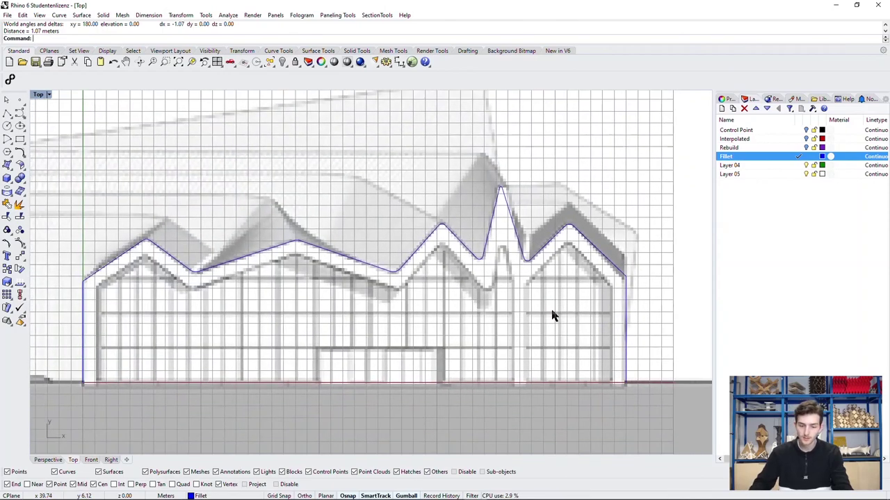
- Offset the roof outline downward by a distance of 1 with flat caps
type("Offset")
key("Return")
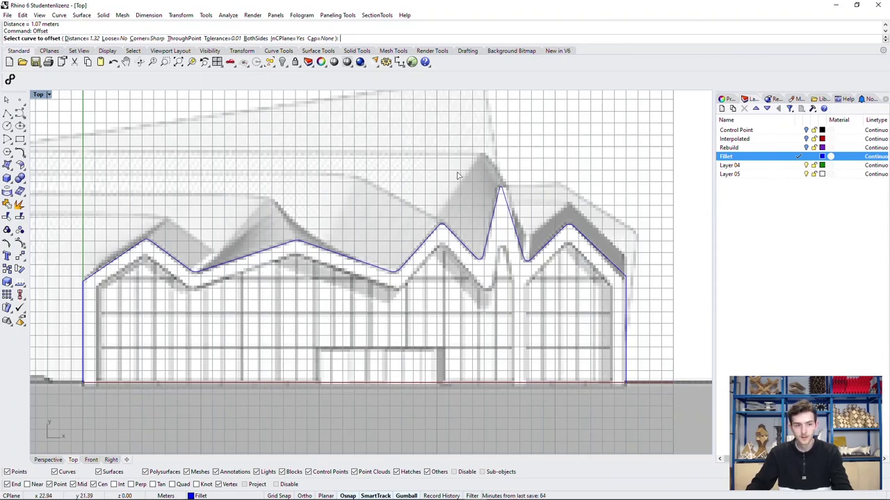
left_click(587, 252)
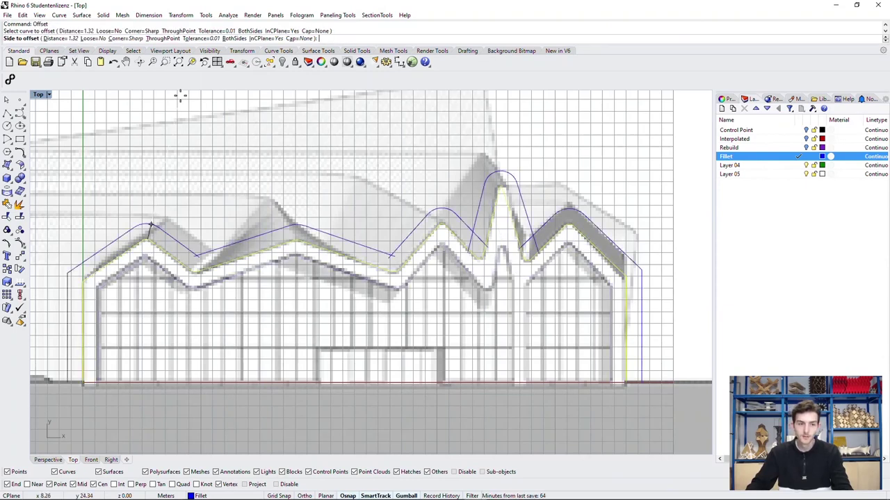
left_click(64, 39)
type("1")
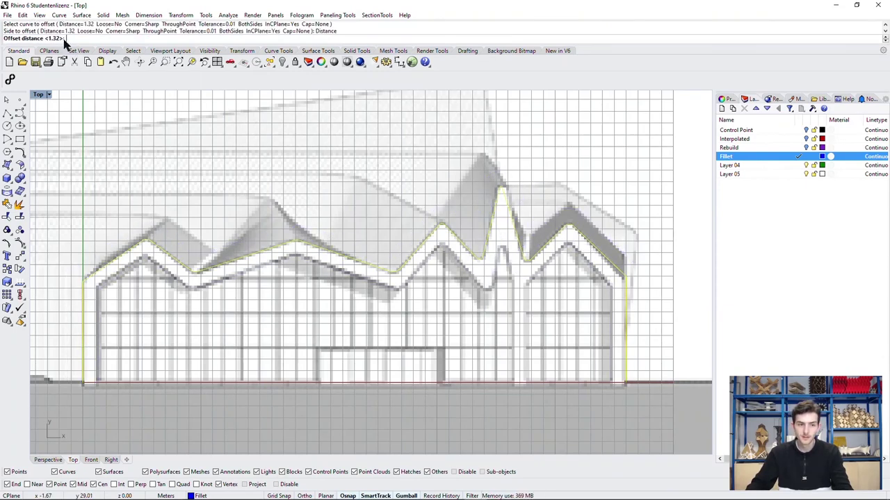
key("Return")
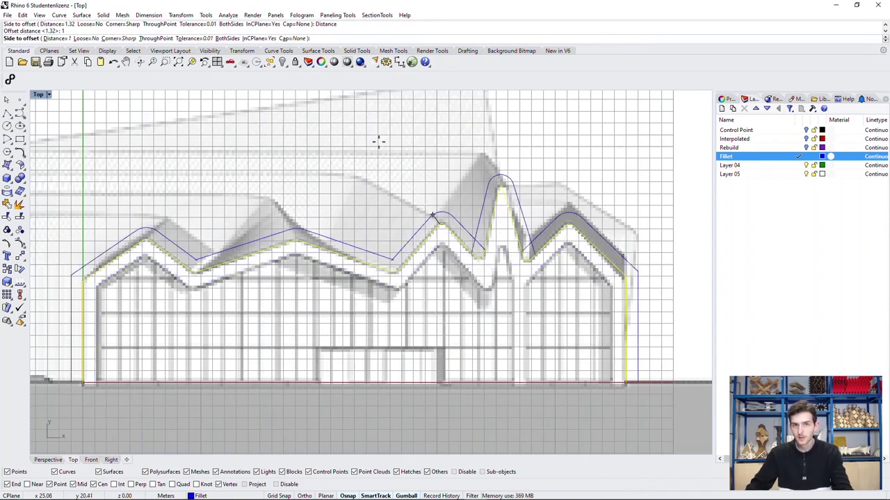
left_click(291, 39)
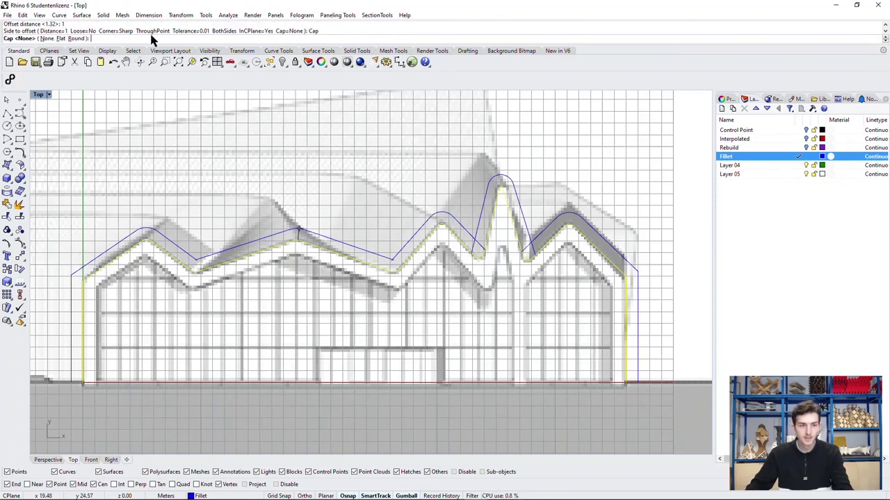
left_click(61, 38)
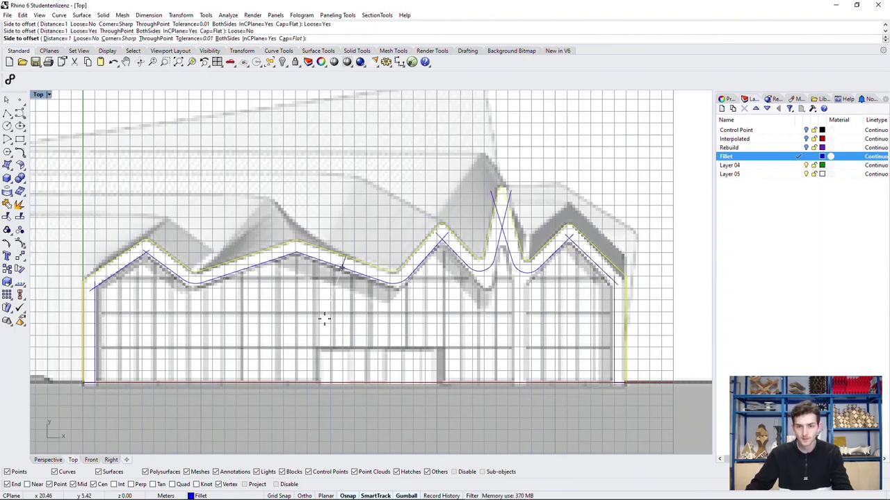
left_click(323, 318)
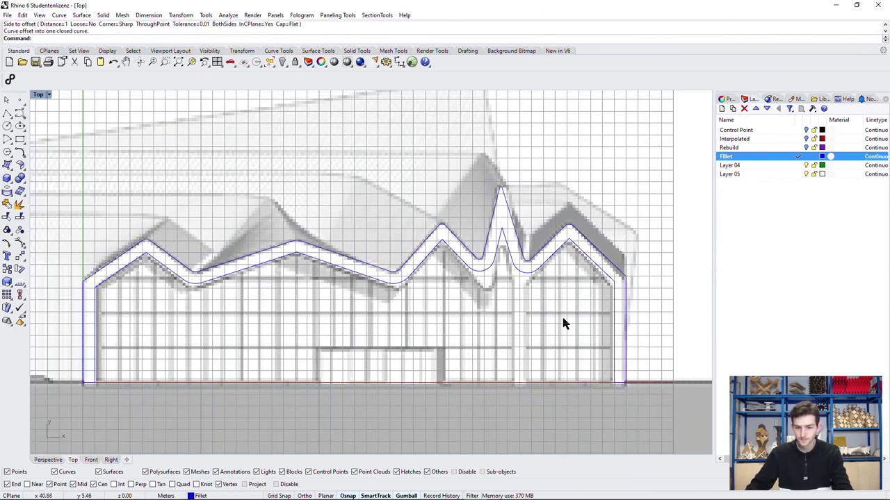
- Check the closed offset curve, then pick points on the upper roof curve
right_click_drag(561, 322, 551, 321)
left_click(602, 330)
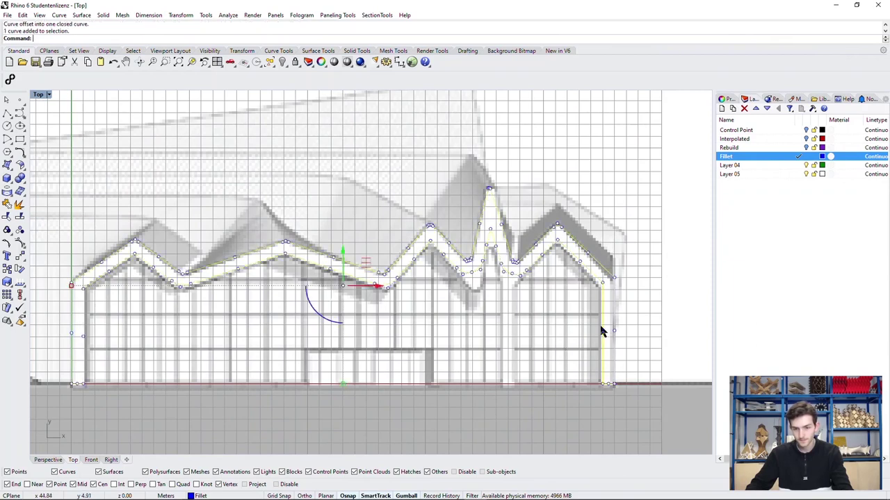
left_click(653, 320)
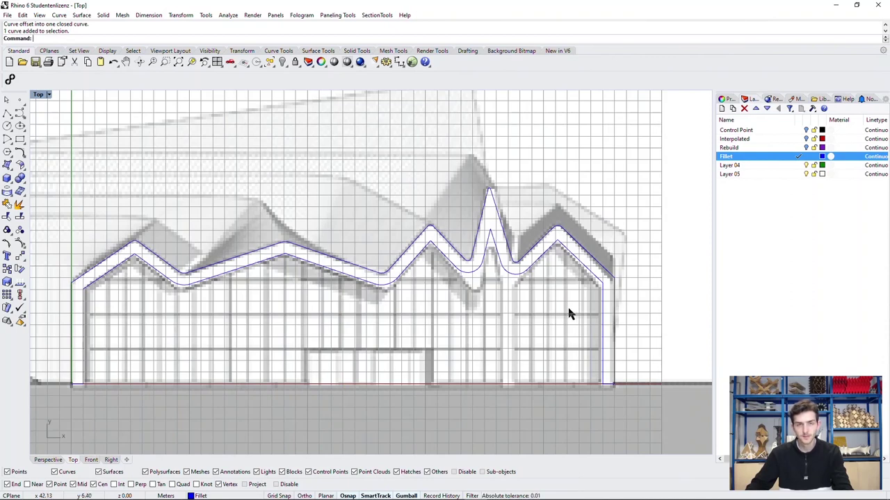
left_click(468, 227)
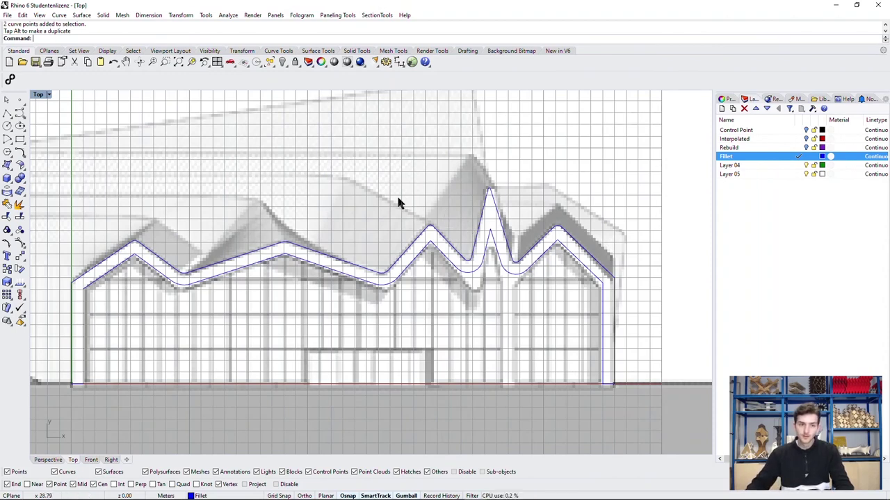
- In a maximized Perspective view, project the closed roof curve onto the CPlane, deleting the original
double_click(41, 95)
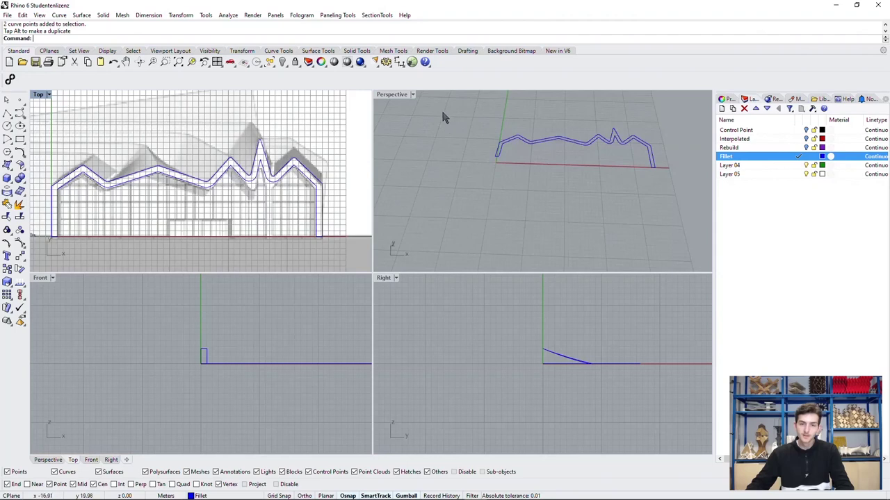
double_click(394, 96)
right_click_drag(490, 195, 550, 223)
left_click(495, 248)
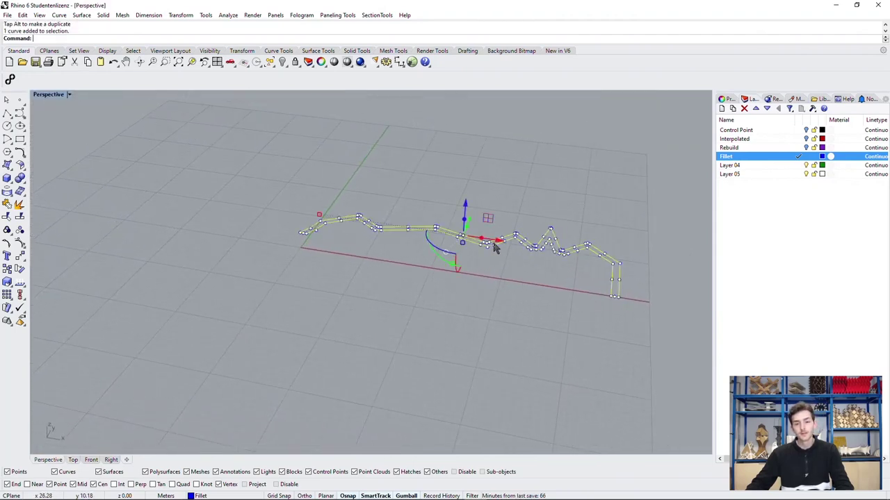
type("Proj")
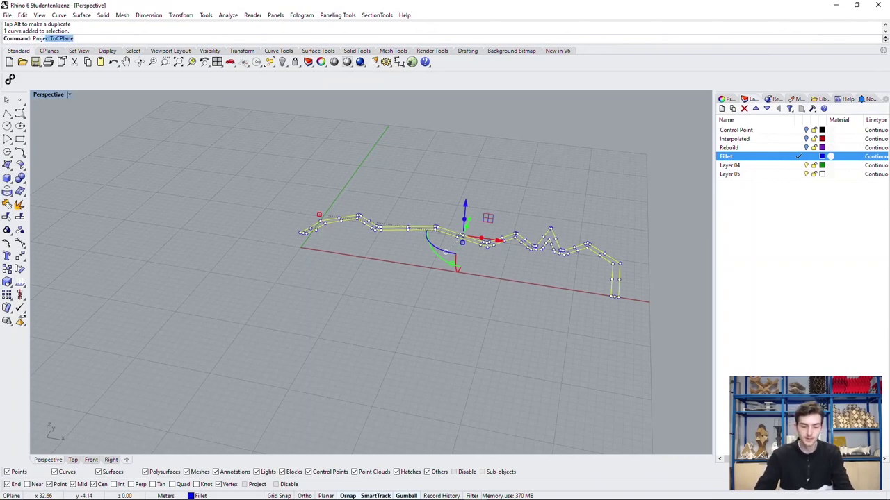
type("ect")
key("Down")
key("Down")
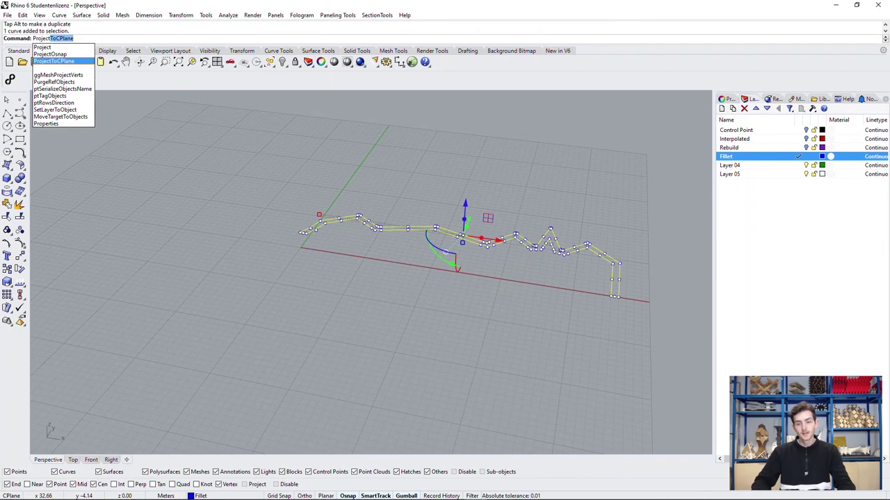
key("Return")
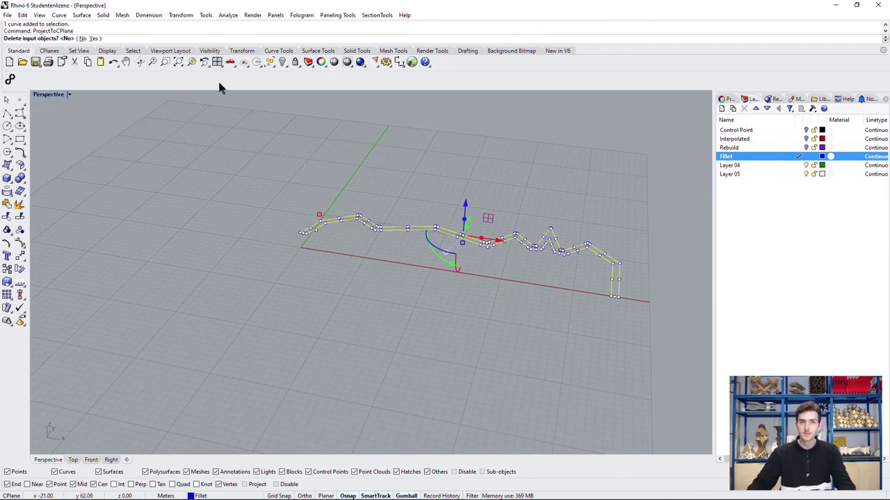
left_click(98, 39)
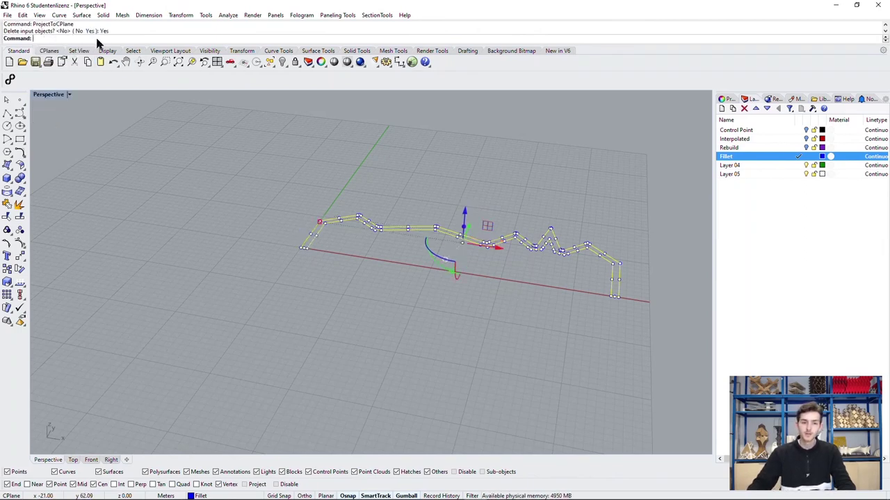
left_click(544, 148)
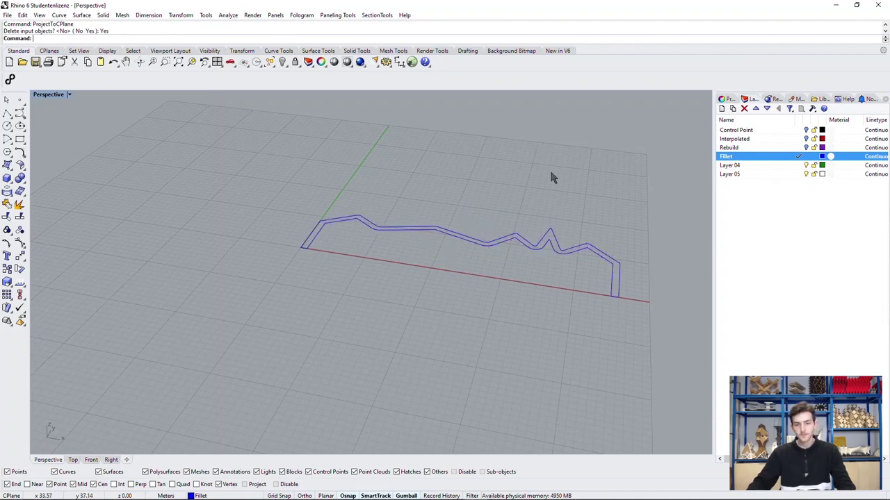
right_click_drag(550, 168, 575, 214)
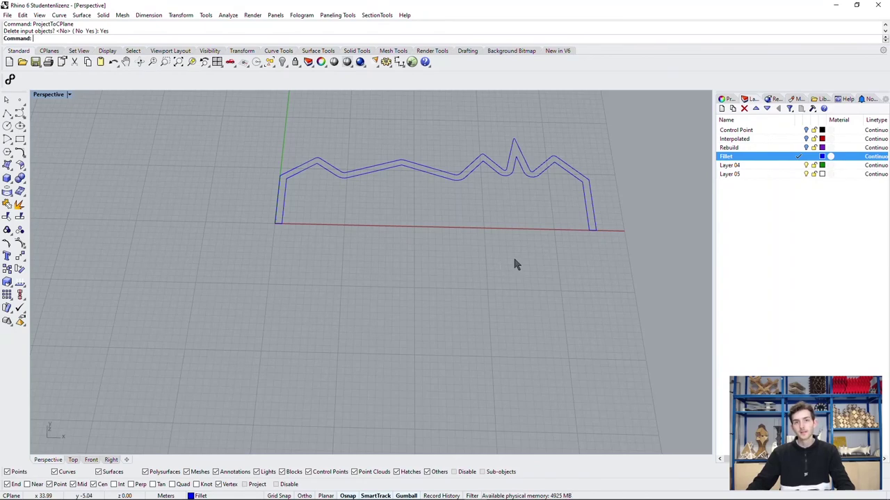
- Rotate3D the roof curve 90° about the axis through its left and right ends
key("Left")
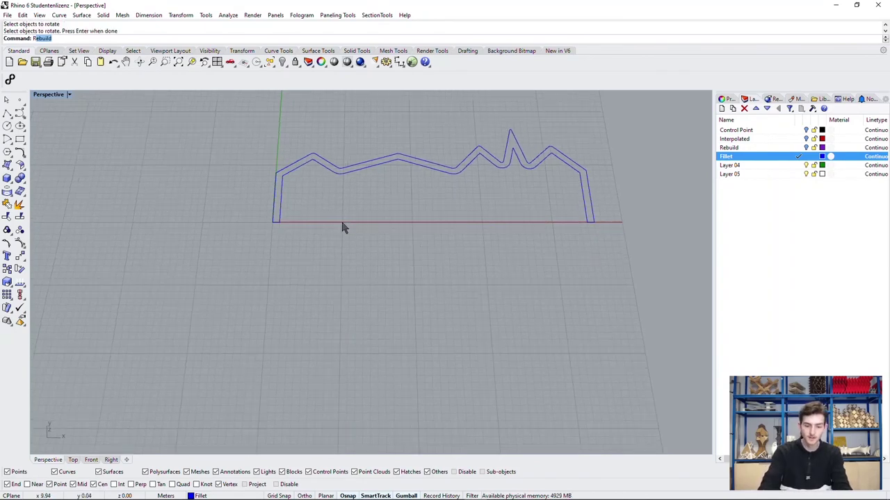
type("rotate3d")
key("Return")
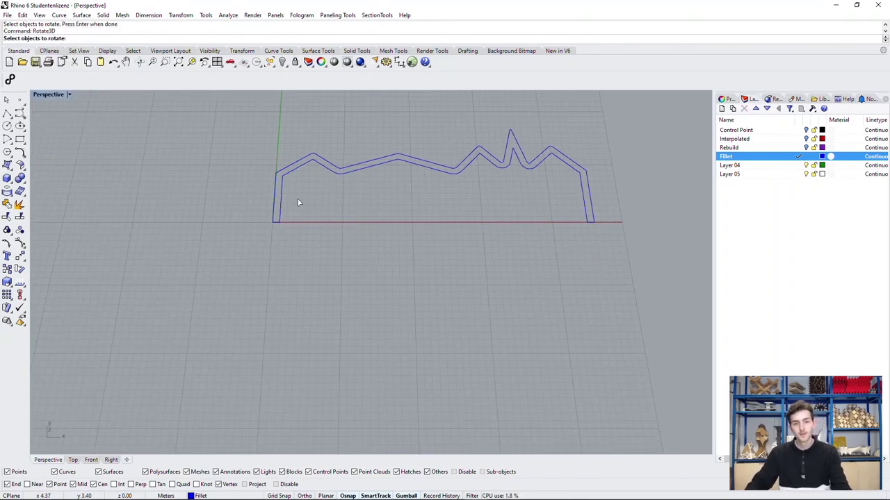
left_click(287, 171)
key("Return")
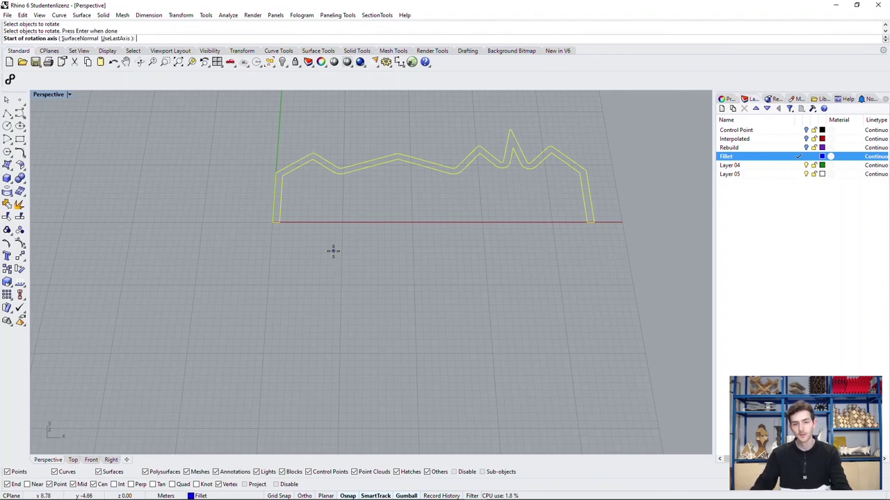
left_click(273, 223)
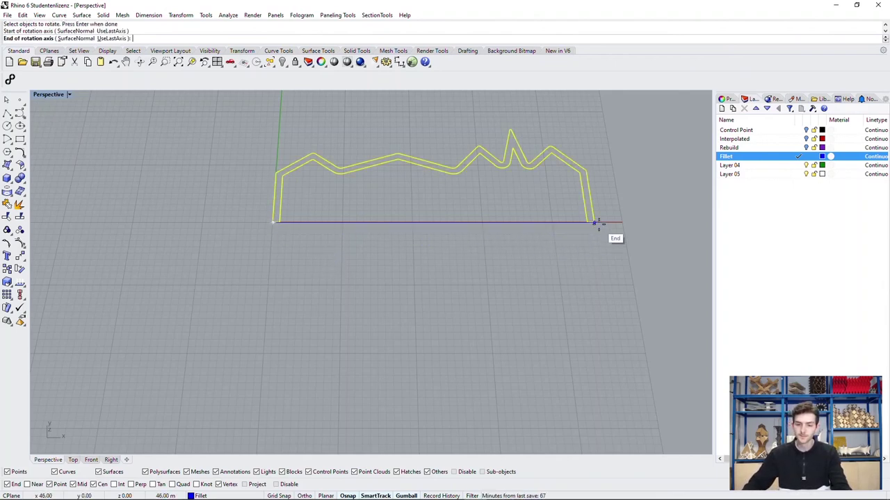
left_click(602, 229)
right_click_drag(655, 229, 431, 160)
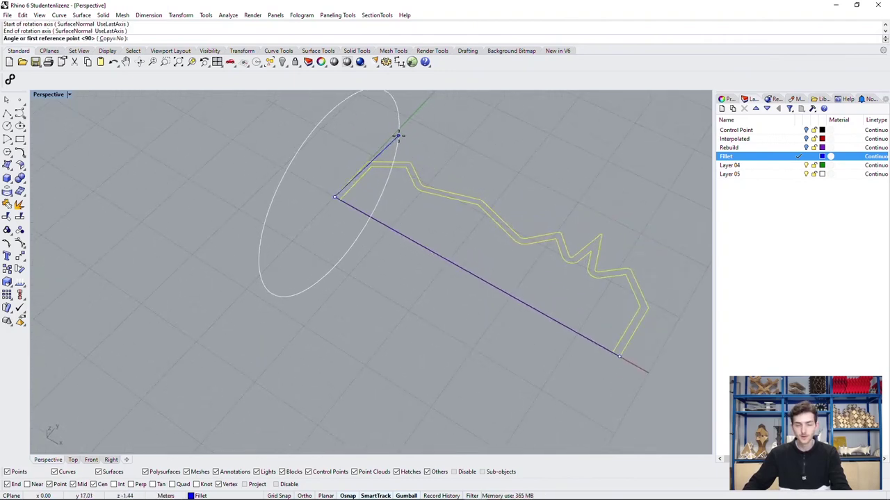
type("90")
key("Return")
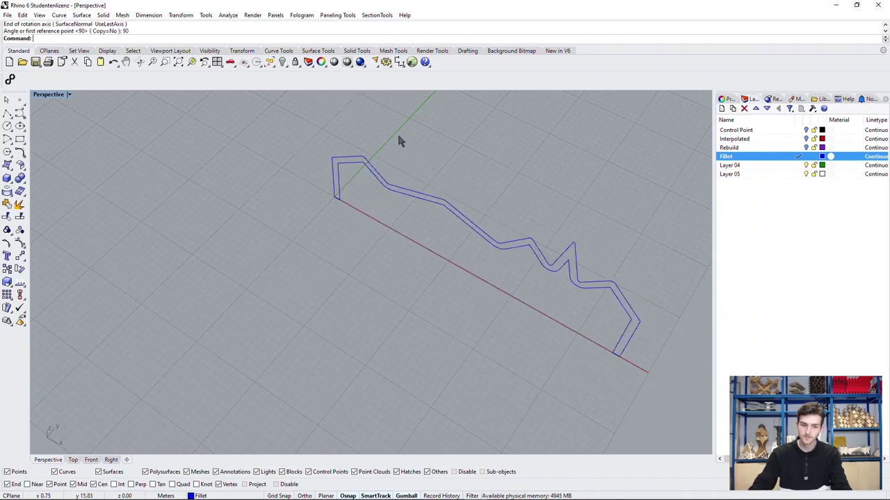
- Orbit to check the upright curve, then restore the four-viewport layout
right_click_drag(533, 195, 657, 201)
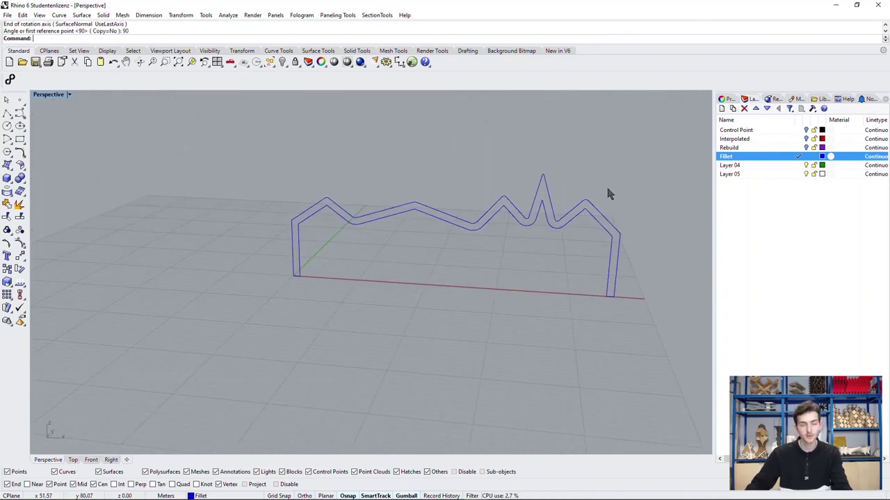
right_click_drag(615, 200, 485, 218)
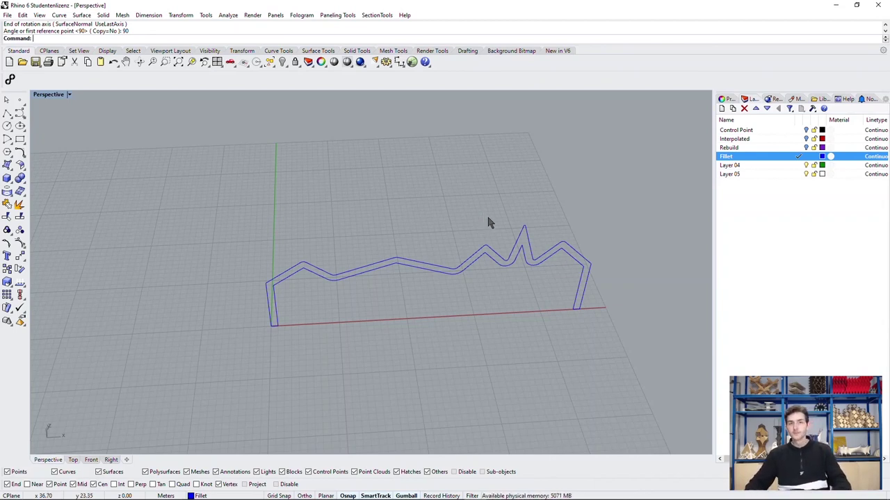
double_click(50, 95)
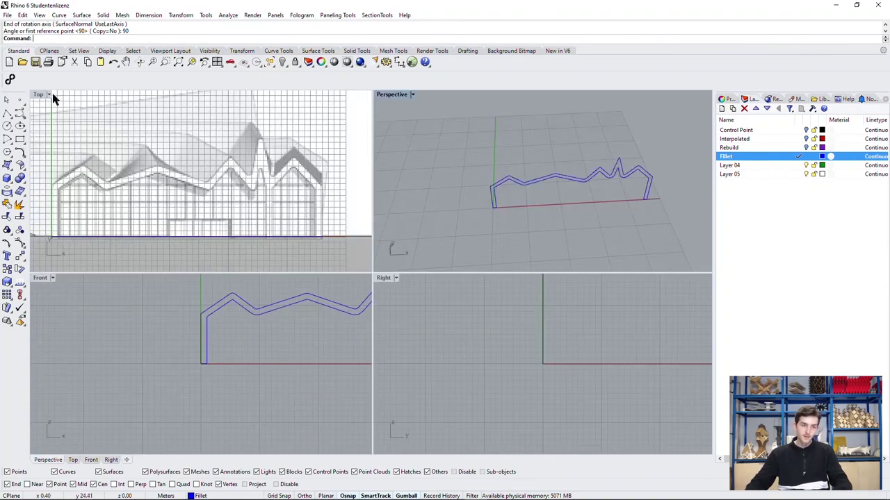
- Place the roof plan image as a background bitmap in the maximized Top view
double_click(39, 94)
scroll(299, 271, "down", 5)
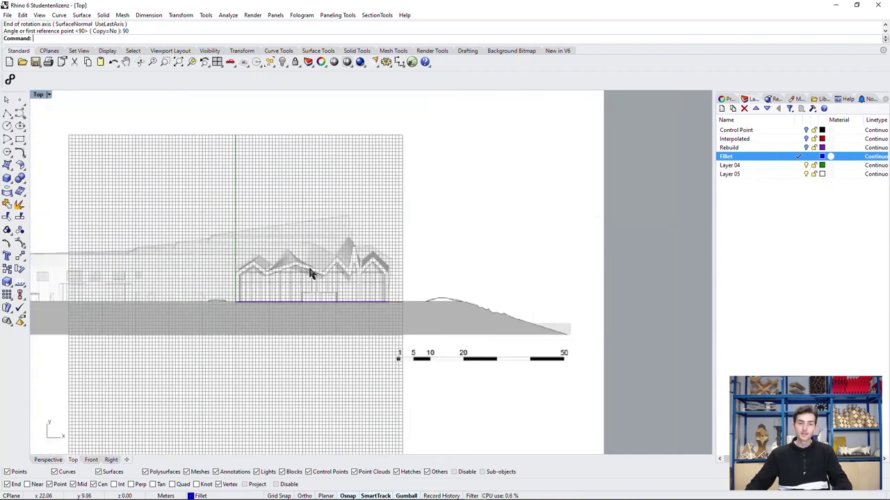
right_click_drag(386, 233, 426, 299)
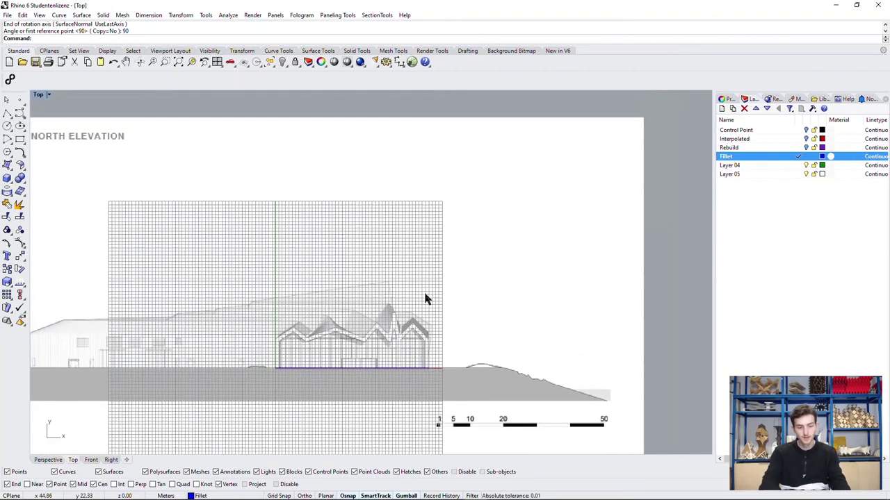
key("Up")
key("Return")
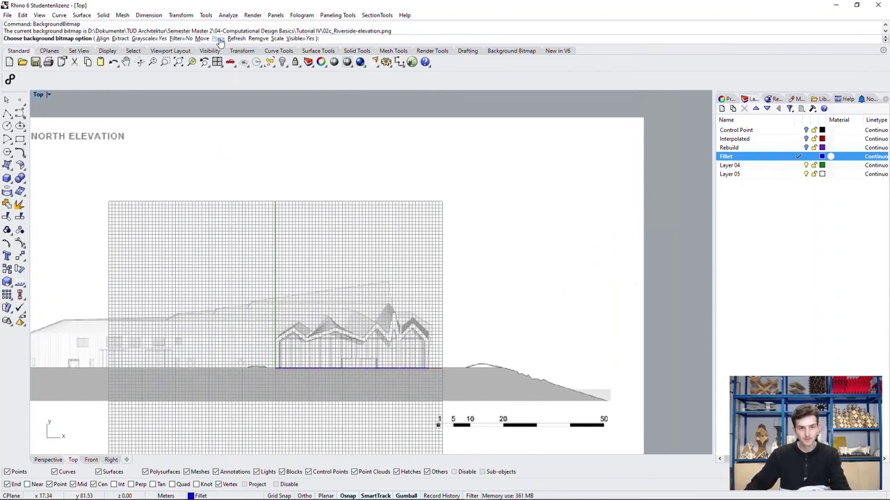
left_click(218, 39)
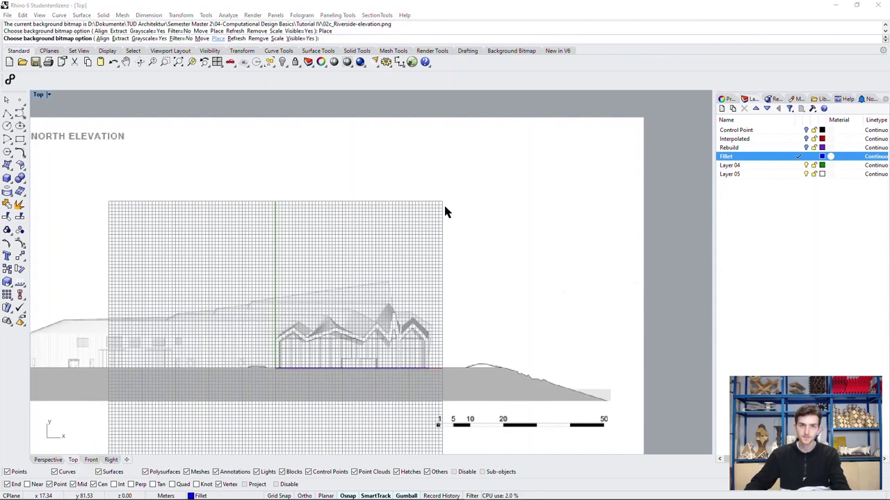
left_click(270, 368)
left_click(618, 187)
- Scale the background image so the scale bar's 50 mark measures 50
scroll(596, 178, "up", 3)
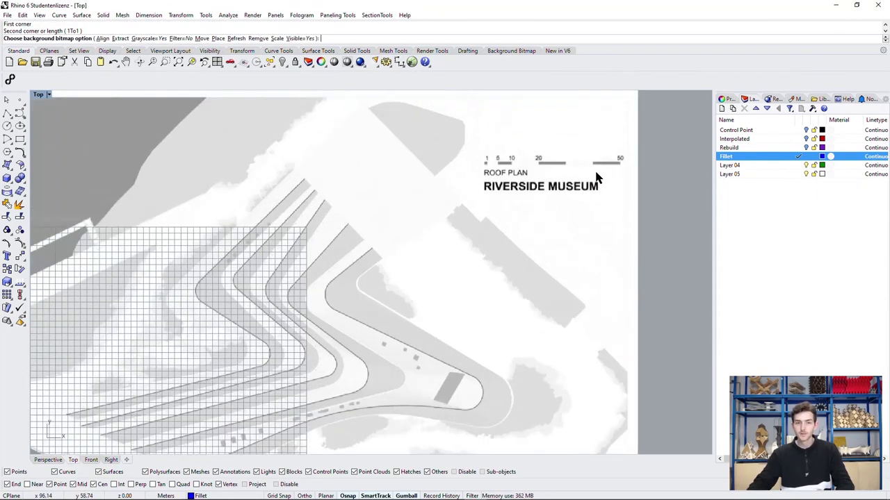
left_click(277, 38)
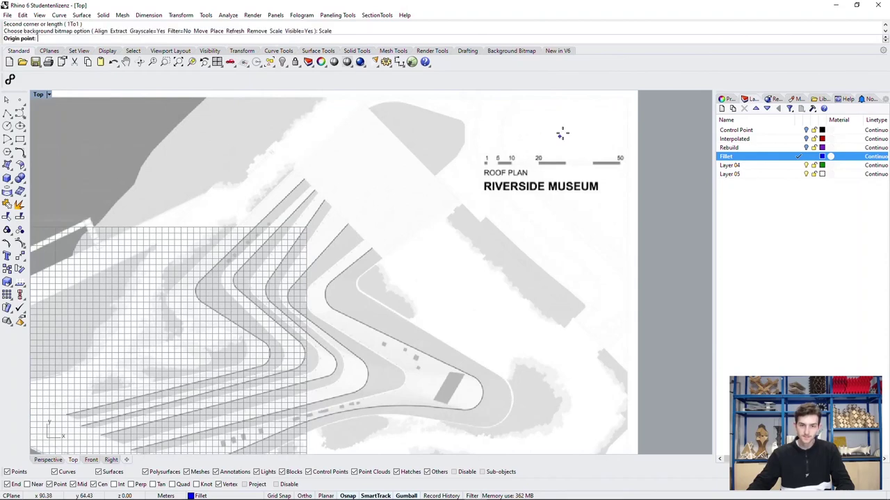
scroll(359, 225, "up", 8)
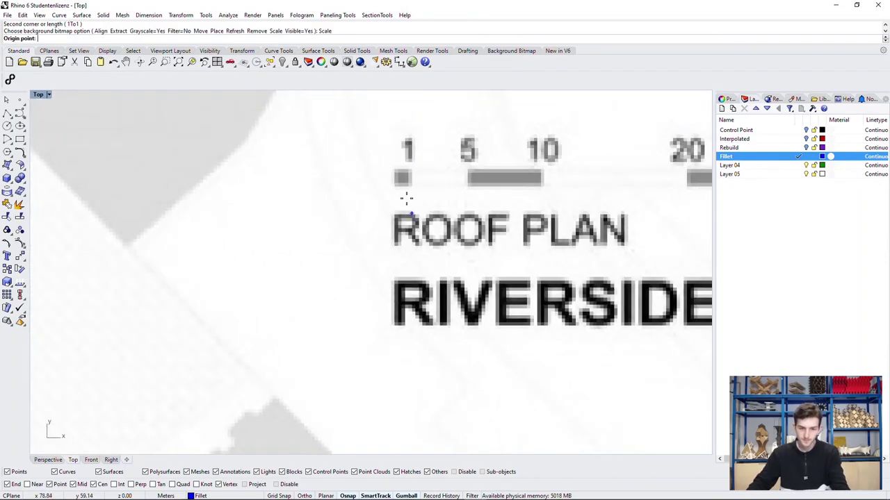
left_click(402, 180)
scroll(294, 215, "down", 4)
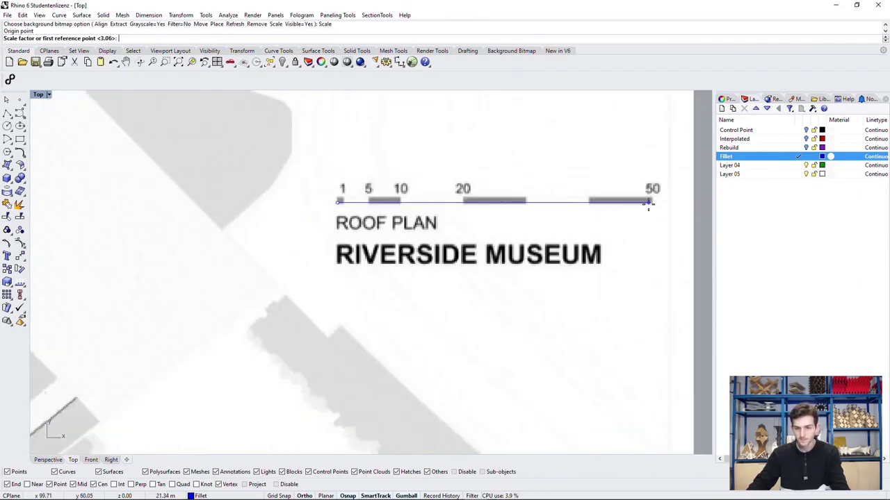
left_click(652, 202)
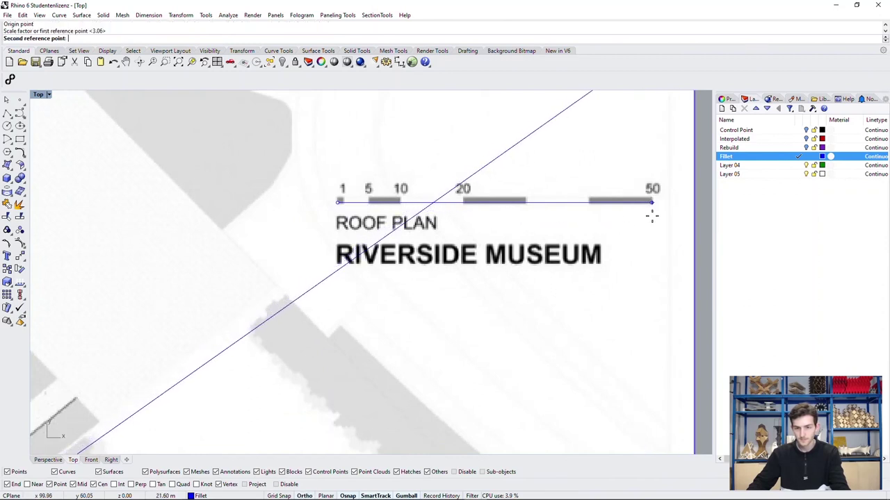
type("50")
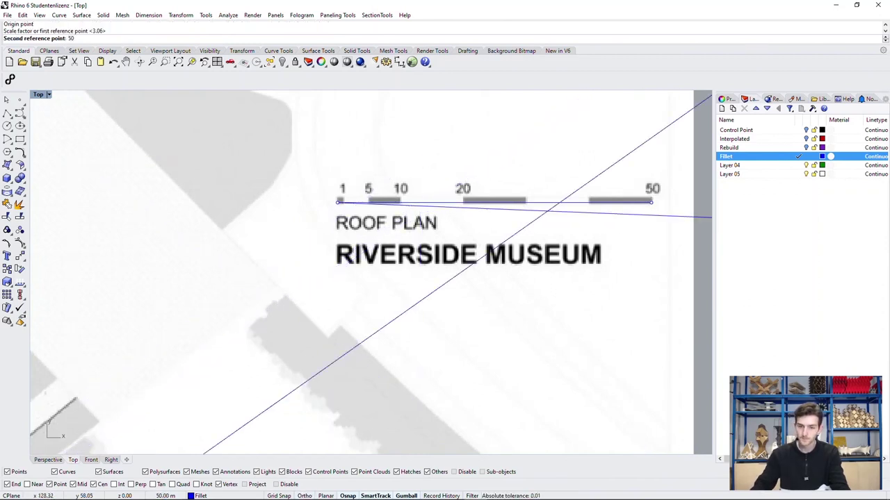
key("Return")
scroll(544, 240, "down", 4)
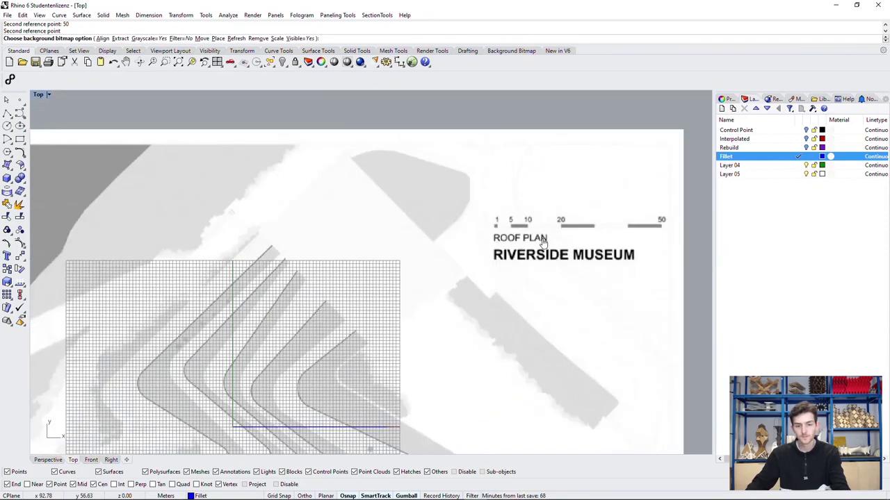
scroll(544, 241, "down", 3)
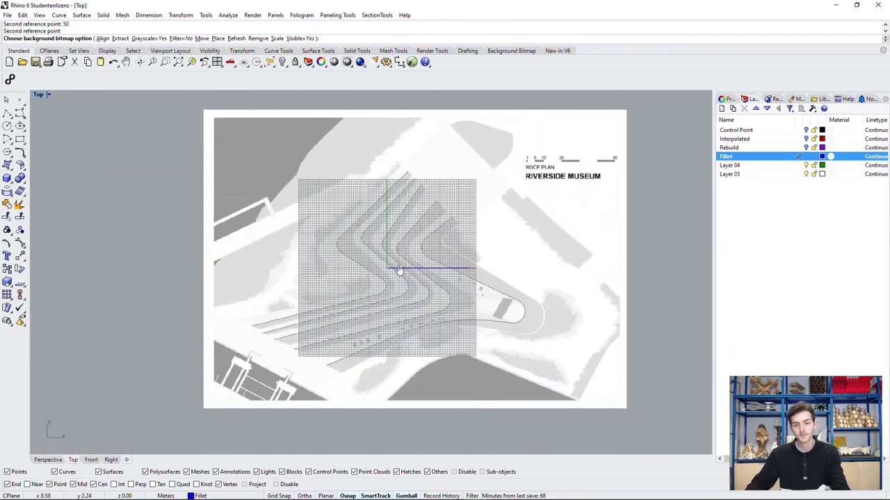
scroll(451, 230, "up", 3)
- Set Layer 04 as current and rename it 'Outline'
right_click_drag(520, 234, 521, 208)
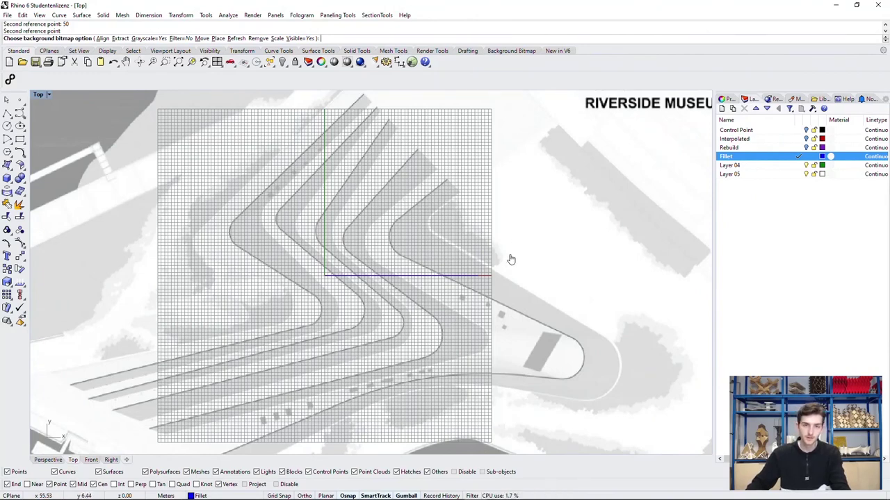
scroll(510, 212, "down", 3)
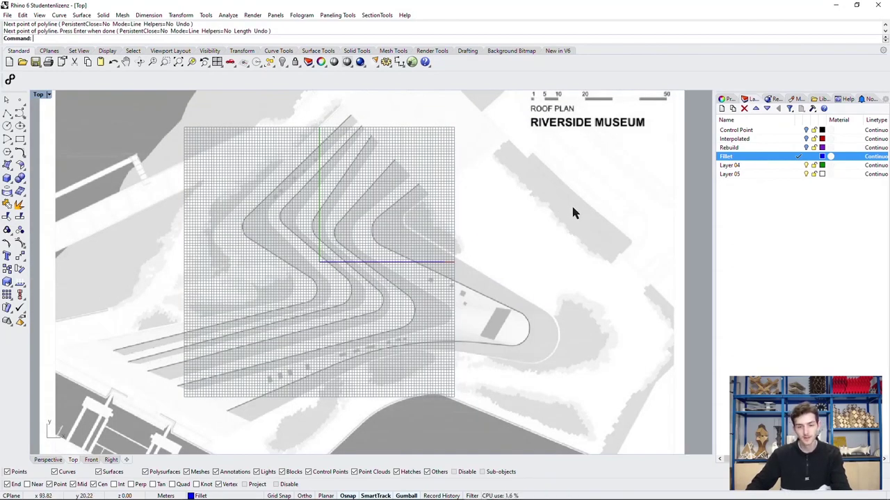
double_click(781, 165)
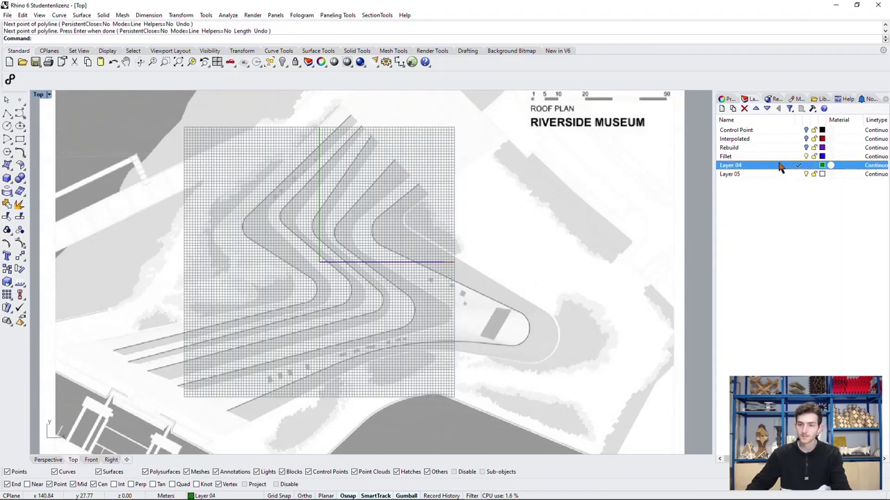
left_click(741, 166)
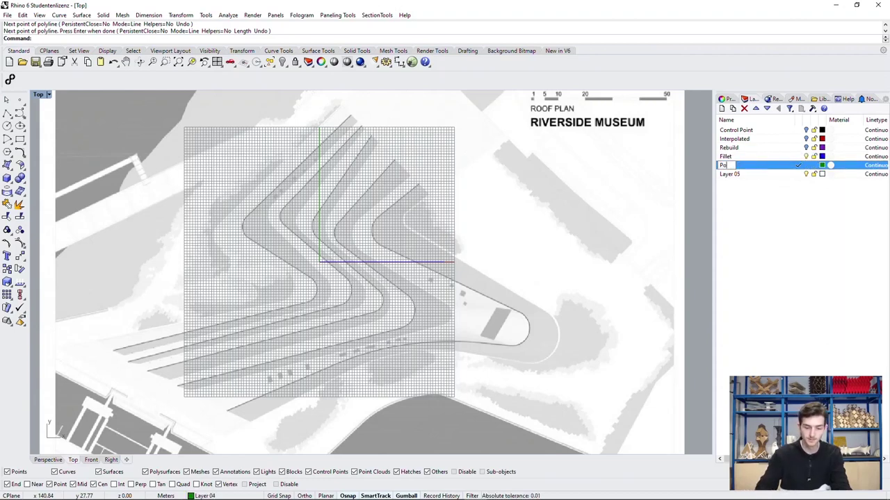
key("BackSpace")
key("BackSpace")
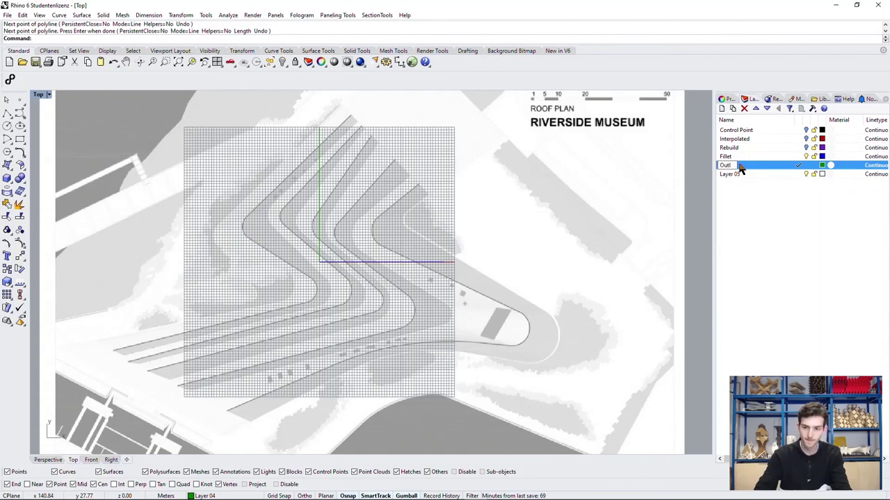
type("e")
key("Return")
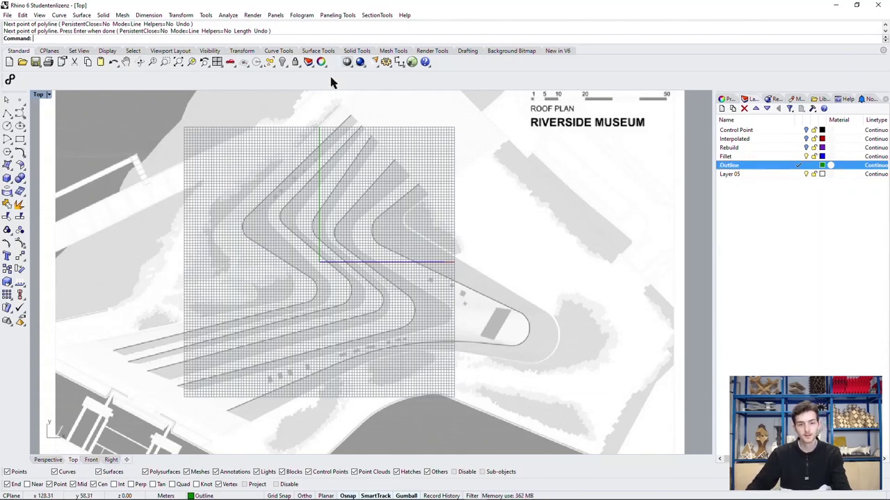
scroll(353, 113, "up", 3)
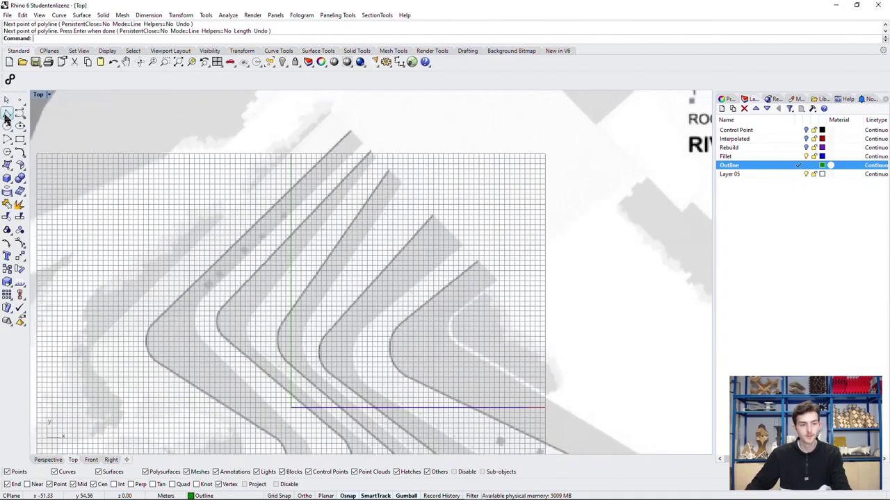
- Trace the upper outline polyline through its bends and finish it
left_click(7, 112)
scroll(310, 131, "up", 2)
left_click(411, 141)
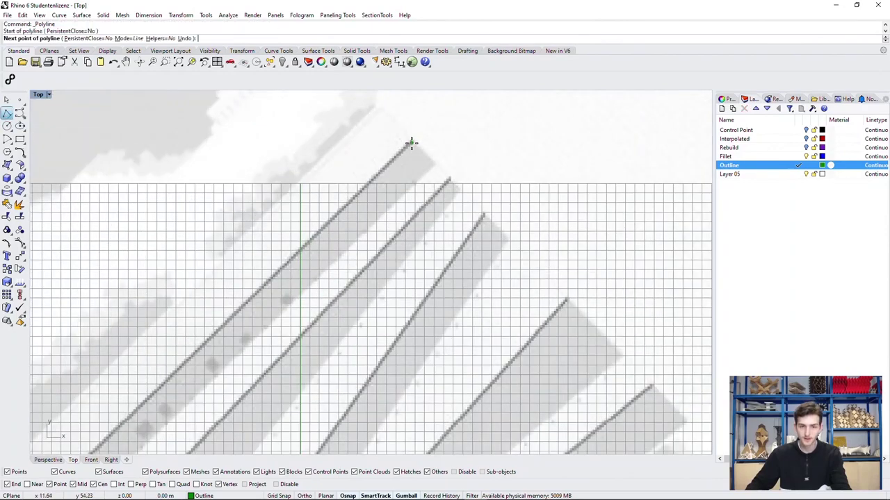
scroll(375, 122, "down", 4)
scroll(228, 242, "up", 4)
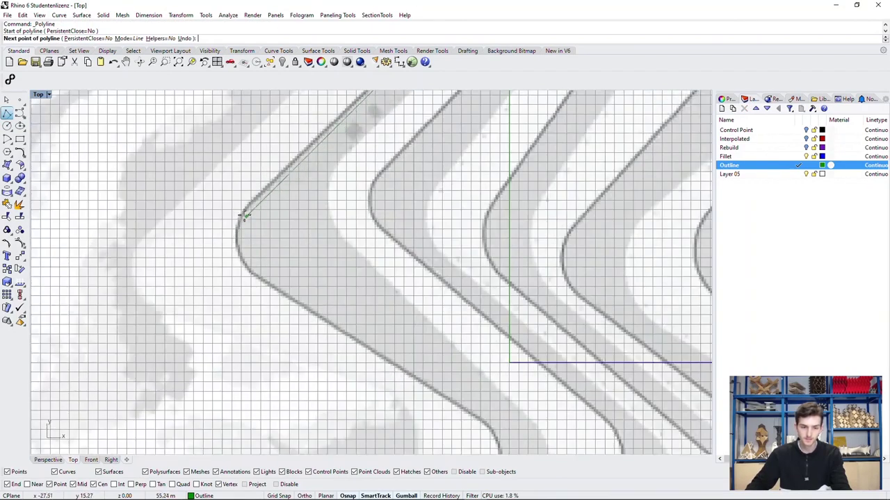
left_click(239, 215)
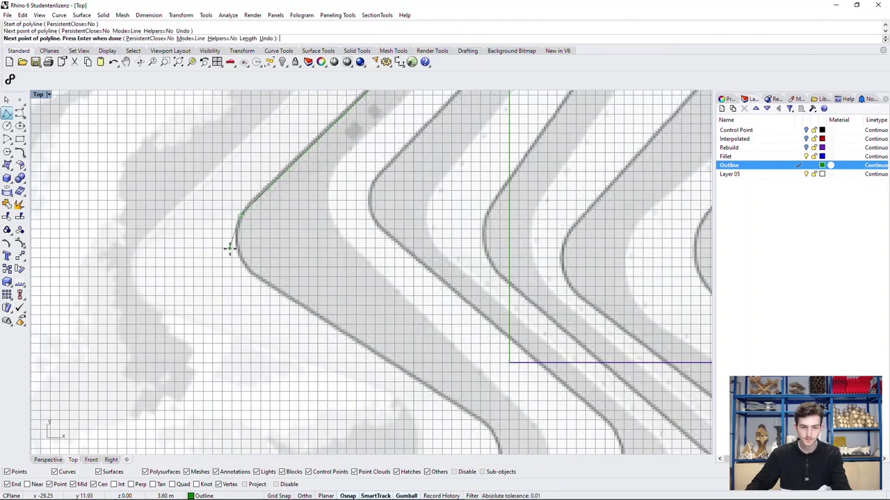
left_click(235, 242)
left_click(278, 288)
right_click_drag(345, 364, 373, 218)
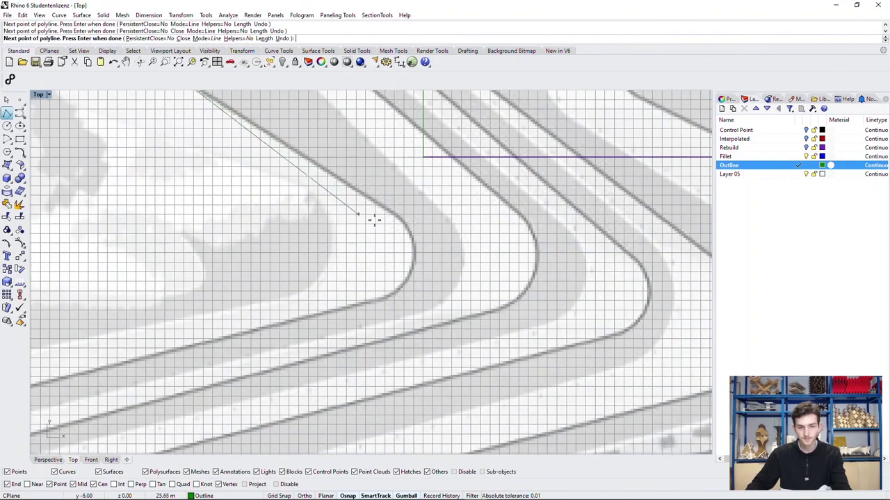
left_click(403, 220)
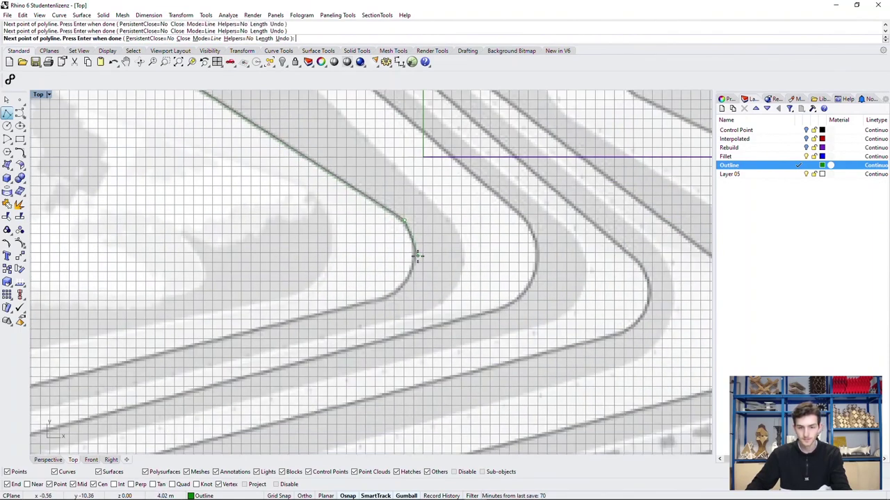
right_click_drag(392, 292, 273, 279)
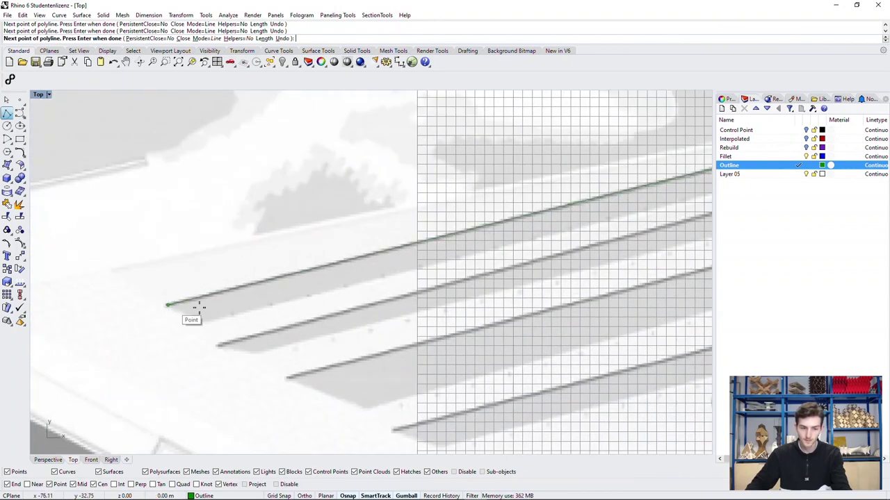
key("Return")
- Start a second polyline at the grey shape's corner and trace the lower roof edge
right_click_drag(212, 309, 409, 433)
right_click_drag(411, 322, 248, 303)
scroll(235, 334, "up", 3)
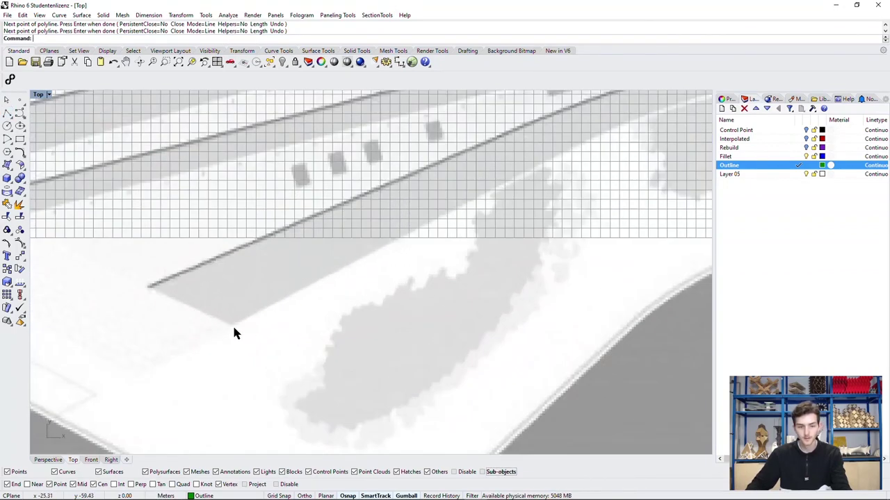
key("Return")
left_click(234, 329)
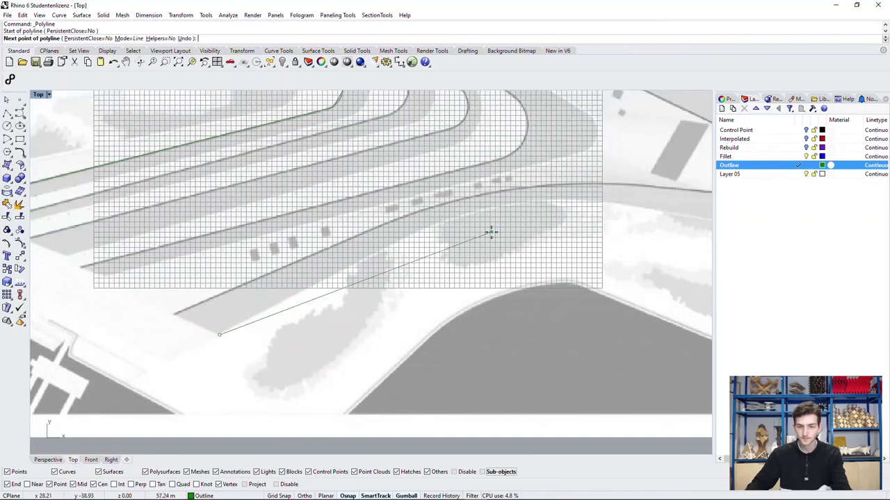
scroll(359, 322, "down", 2)
scroll(488, 234, "up", 2)
left_click(362, 240)
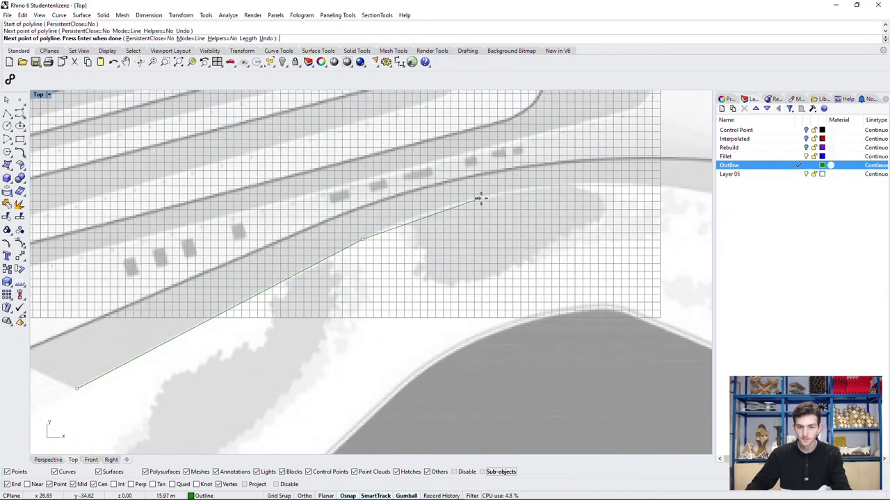
left_click(479, 195)
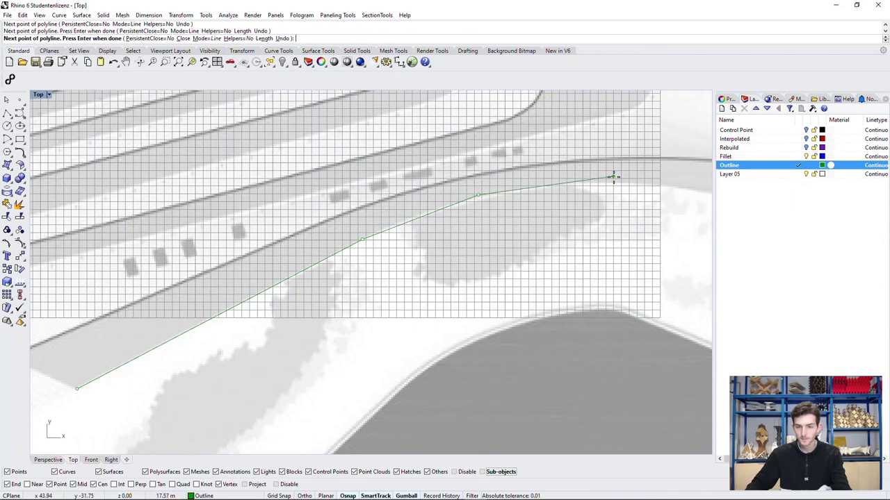
left_click(615, 178)
right_click_drag(661, 181, 292, 204)
- Continue the second polyline around the hooked east end and finish it
left_click(367, 217)
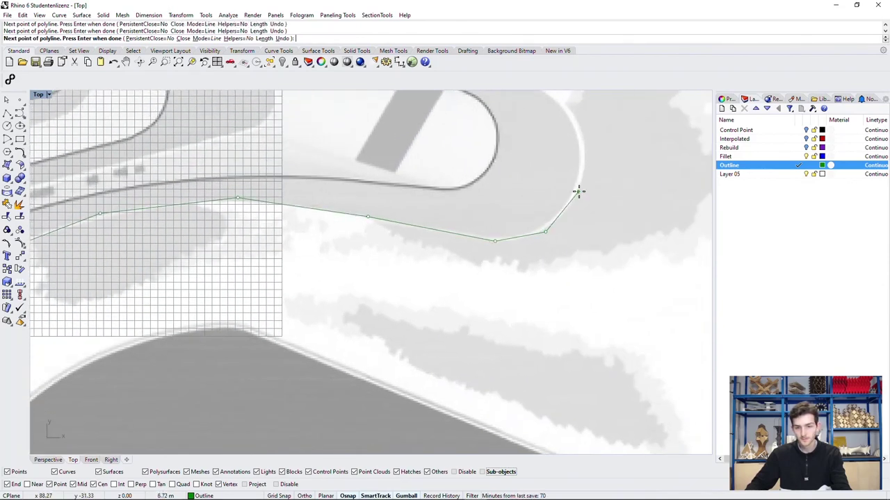
left_click(586, 130)
right_click_drag(586, 131, 248, 244)
left_click(238, 233)
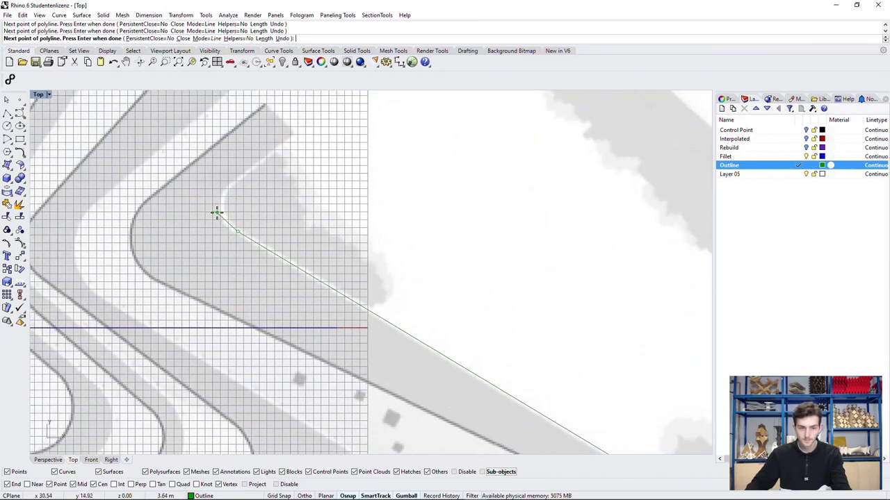
left_click(223, 186)
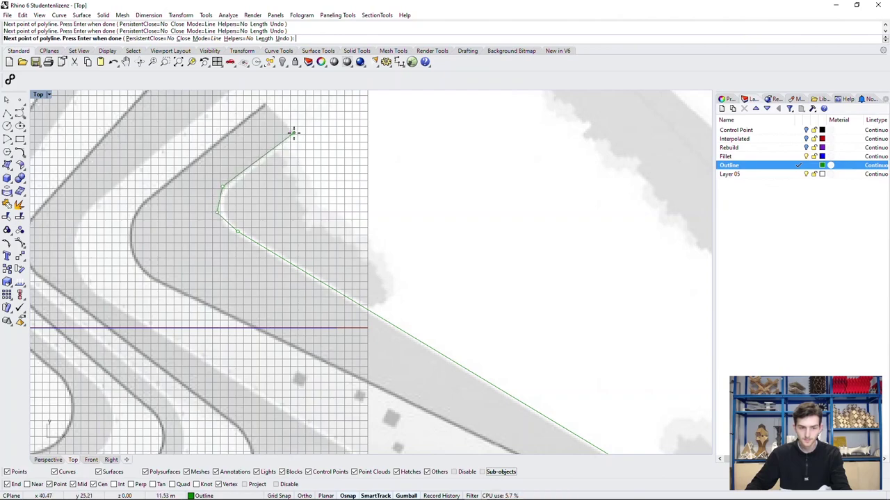
left_click(293, 135)
key("Return")
scroll(488, 164, "down", 3)
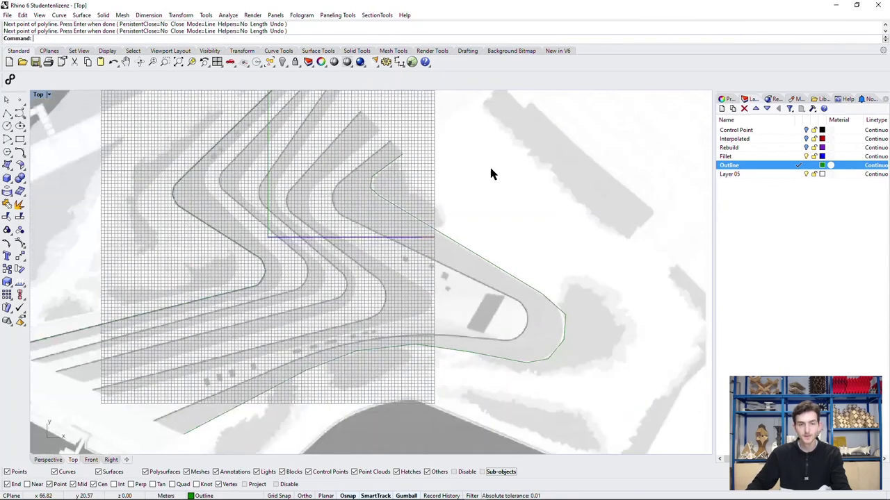
- Rebuild the first outline polyline with 40 points, degree 3
right_click_drag(266, 143, 342, 174)
left_click(351, 130)
type("Rebuild")
key("Return")
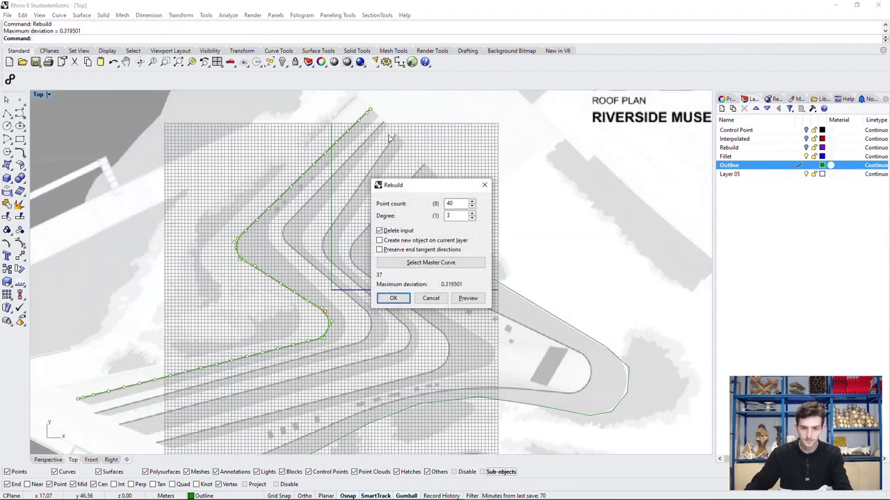
scroll(271, 282, "up", 3)
scroll(270, 271, "down", 3)
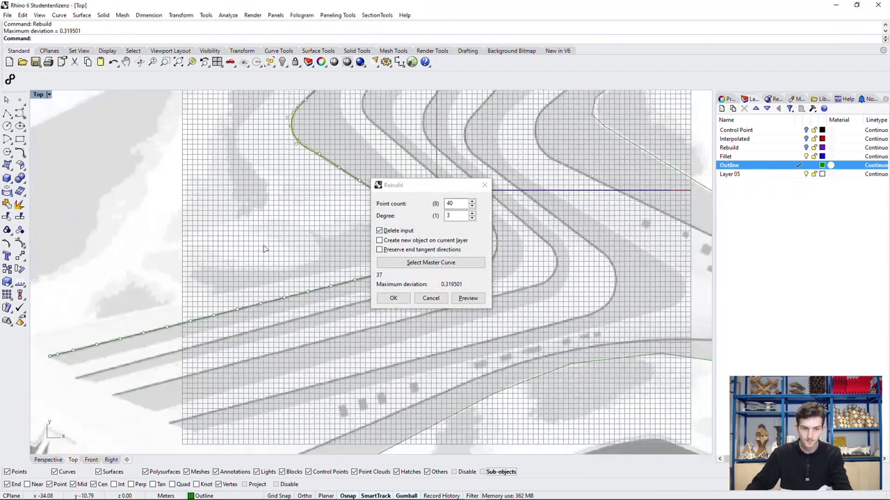
key("Return")
scroll(323, 278, "down", 3)
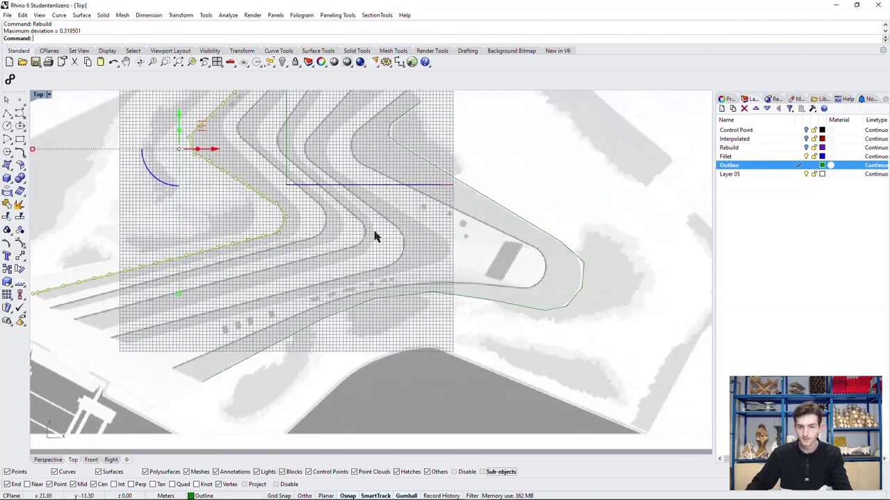
- Rebuild the second, hooked outline with the same 40-point, degree-3 settings
left_click(520, 217)
key("Return")
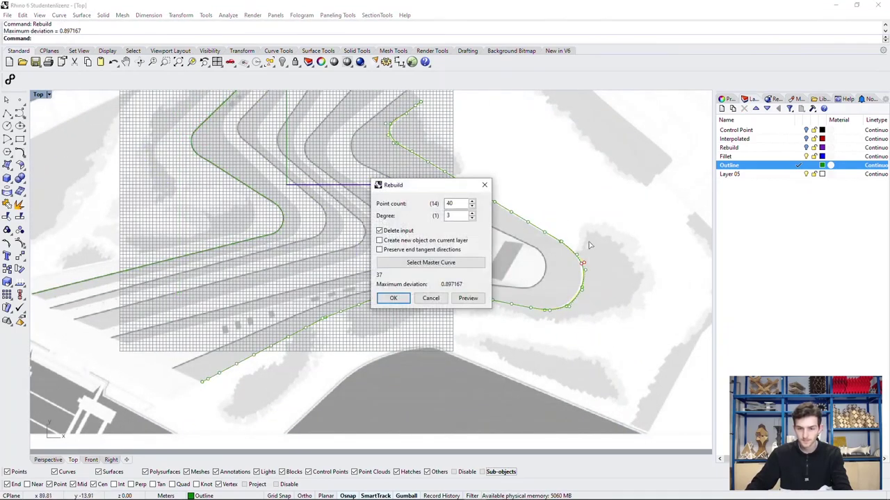
scroll(612, 280, "up", 3)
scroll(621, 281, "down", 2)
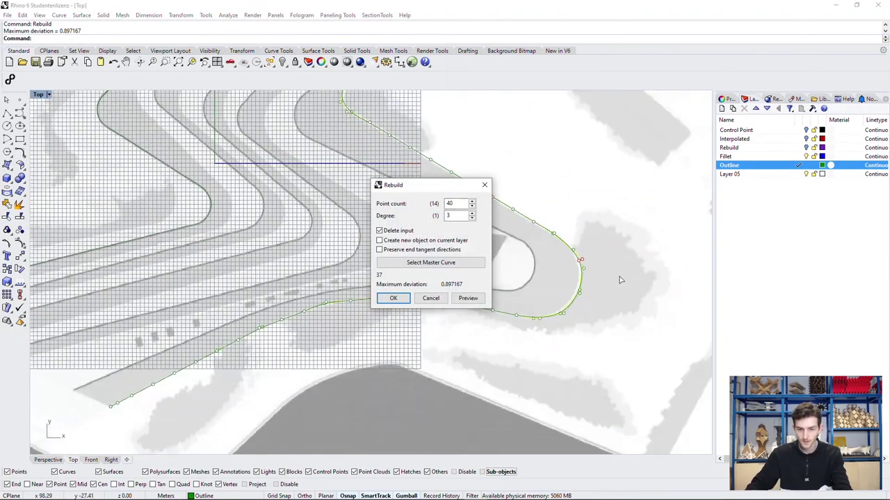
left_click(393, 299)
scroll(526, 160, "down", 3)
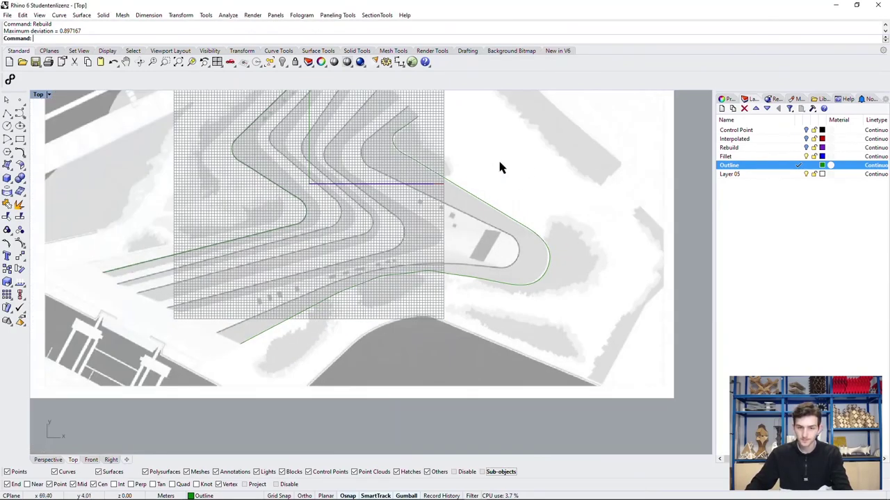
- Move both outline curves so their end sits on the profile's end point
key("Escape")
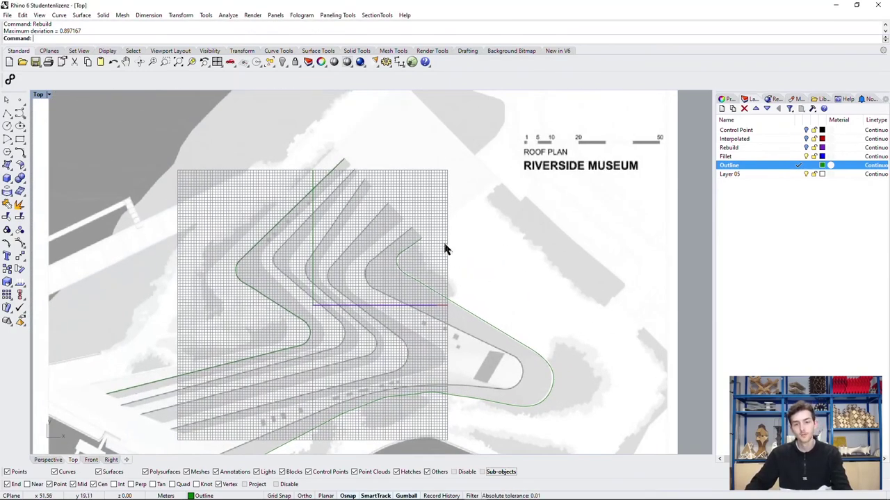
left_click_drag(431, 231, 340, 125)
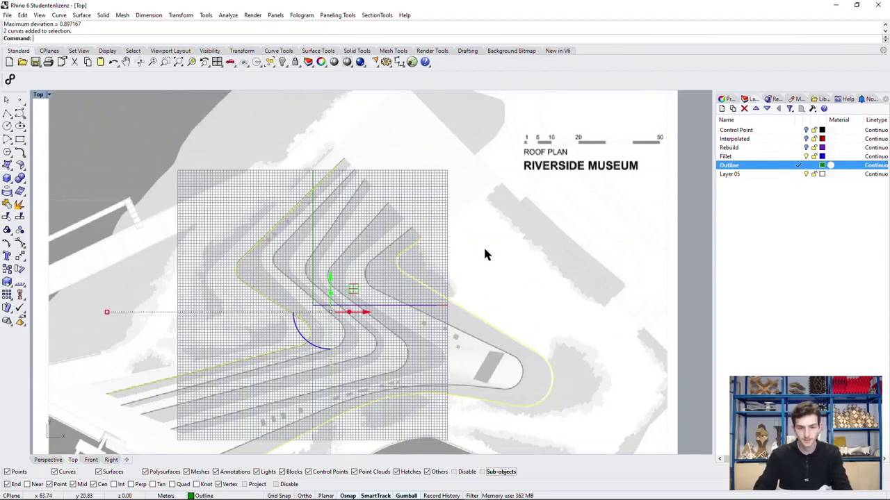
type("ove")
key("Return")
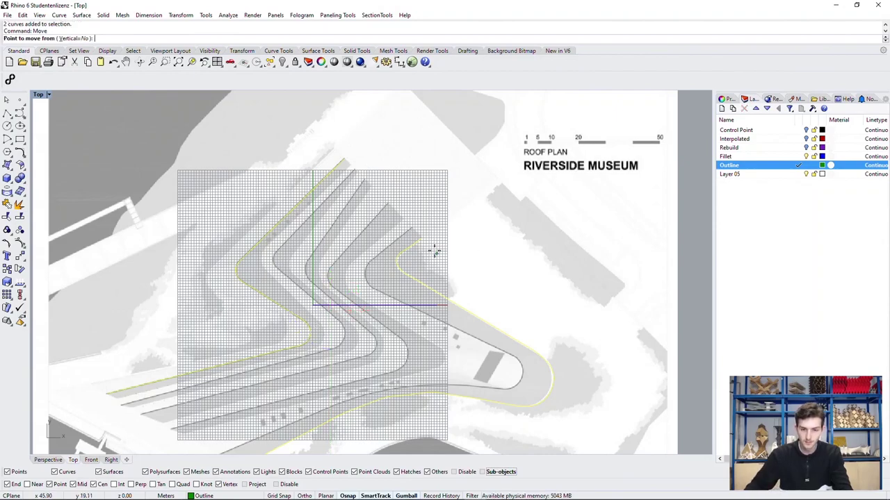
left_click(428, 244)
scroll(313, 306, "up", 5)
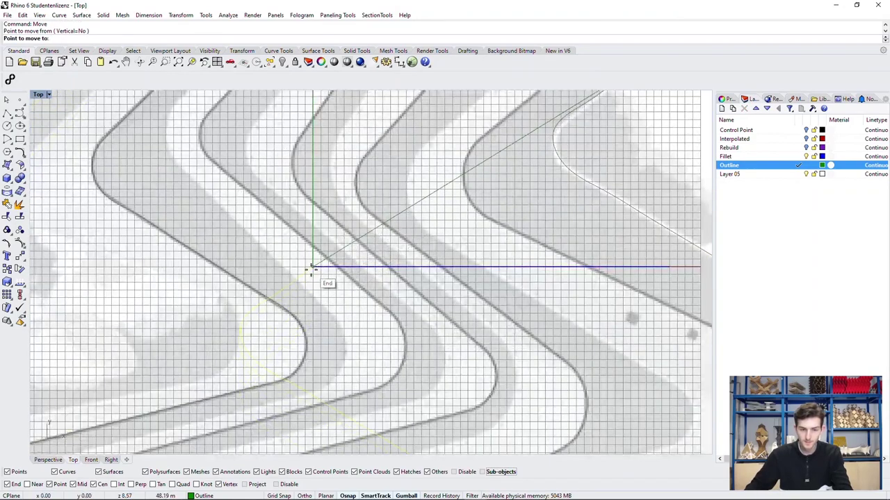
left_click(312, 269)
- Rotate the outline curves about the profile end into line with the profile
type("rotate")
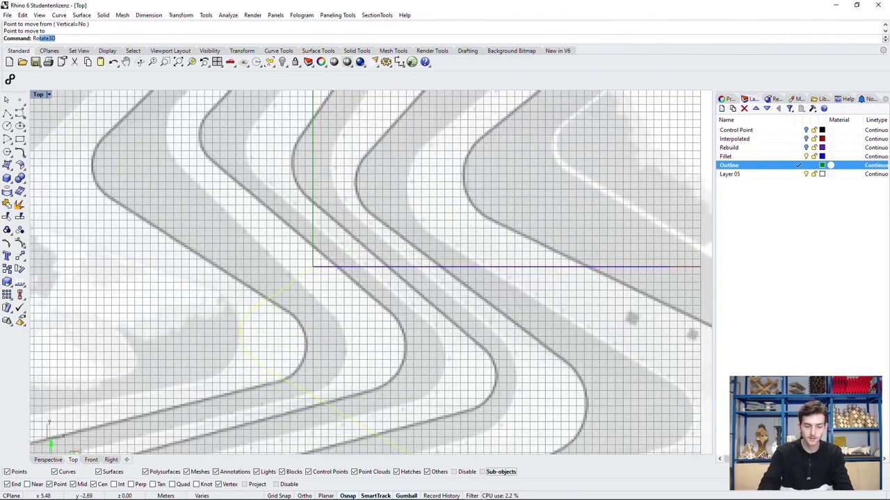
key("Return")
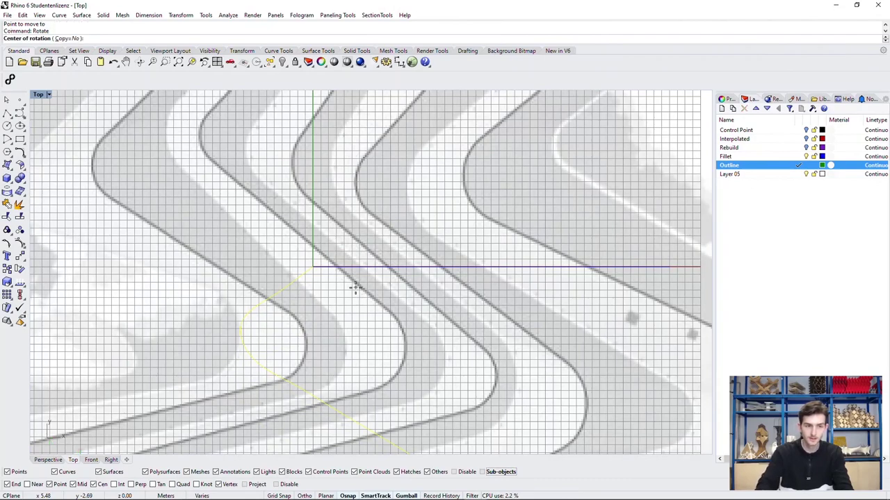
left_click(313, 267)
scroll(312, 319, "down", 4)
scroll(319, 250, "up", 2)
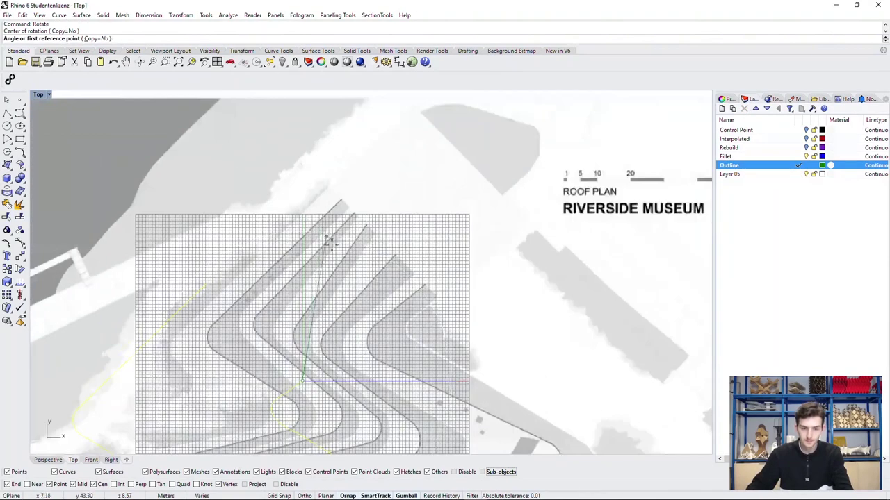
left_click(207, 284)
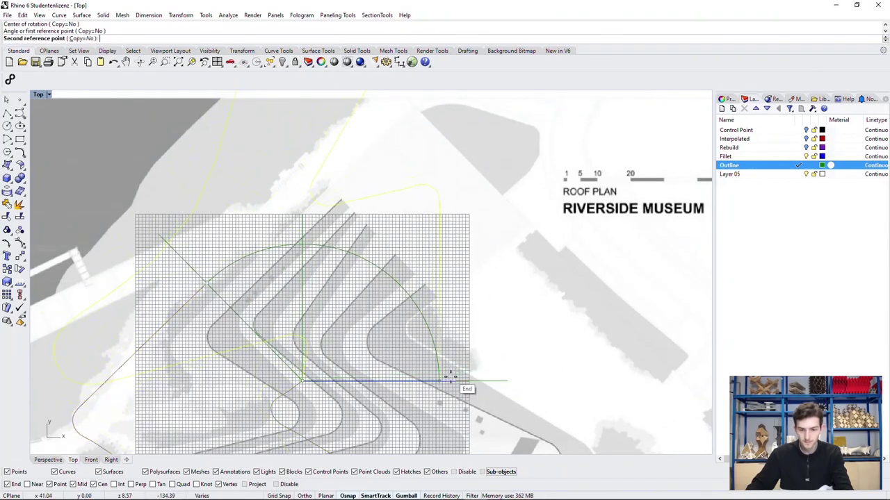
left_click(451, 382)
key("Escape")
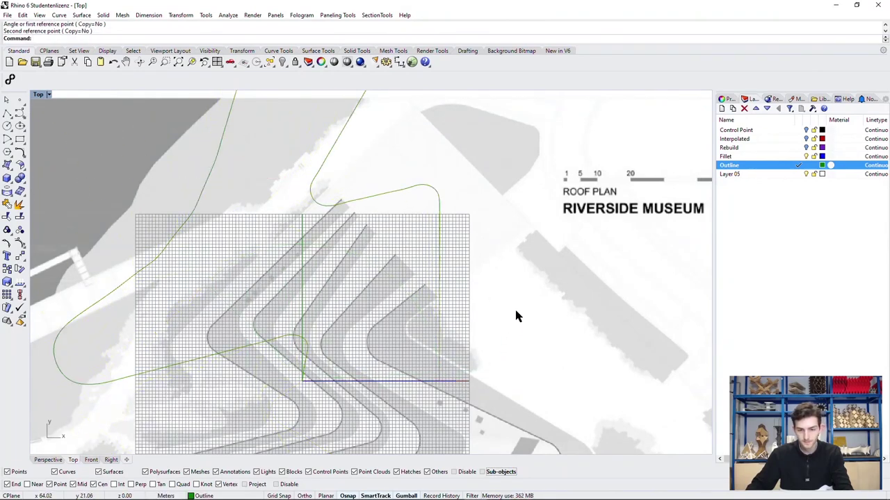
- Maximize the Perspective viewport and orbit to view the profile
scroll(515, 307, "down", 2)
right_click_drag(514, 307, 498, 290)
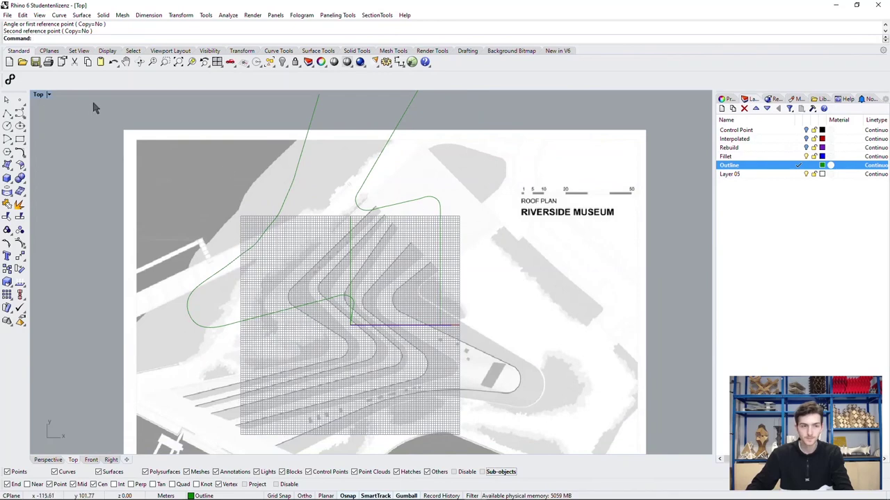
double_click(40, 97)
double_click(388, 97)
right_click_drag(370, 215, 409, 241)
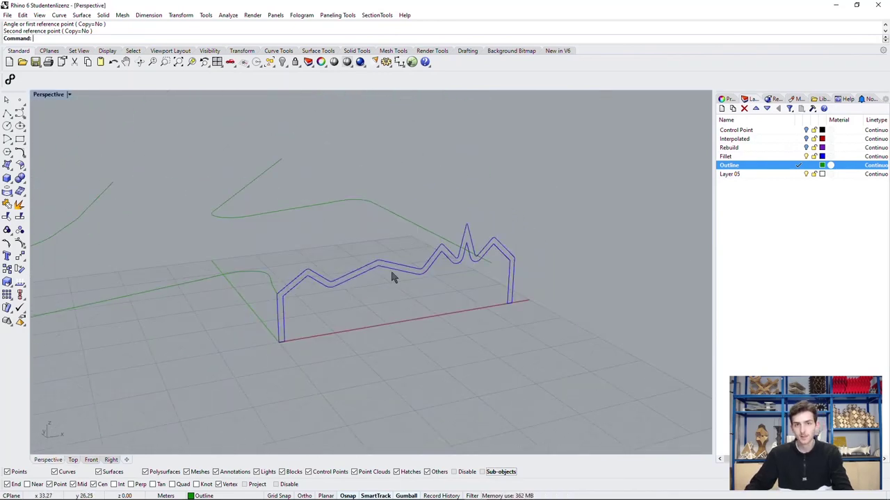
- Project both outline curves flat onto the construction plane and delete the originals
scroll(252, 306, "down", 1)
left_click_drag(219, 198, 216, 198)
type("Project")
key("Down")
key("Down")
key("Return")
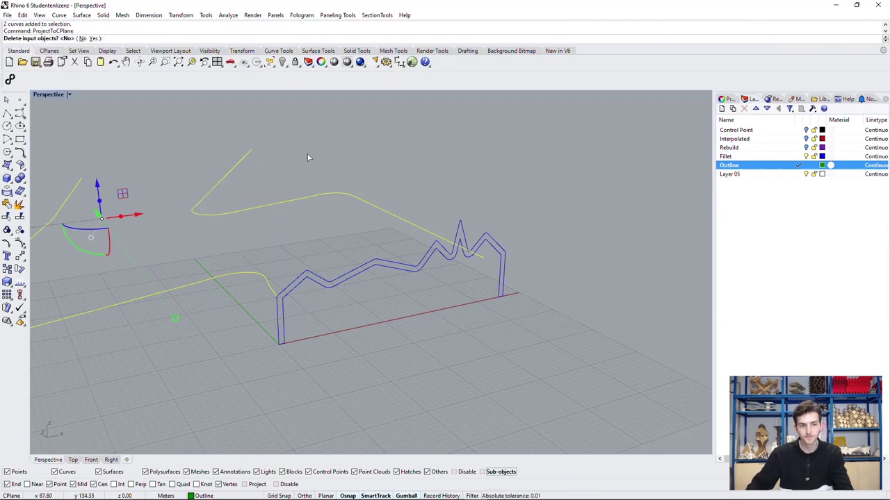
left_click(95, 39)
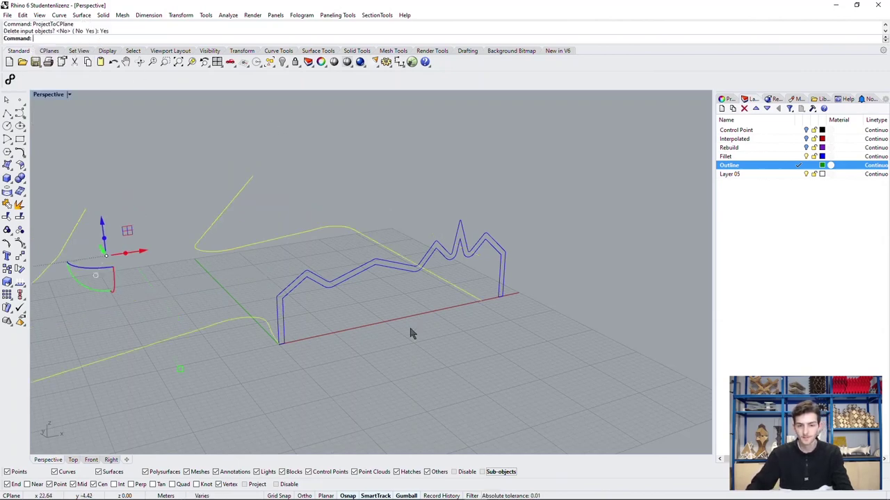
right_click_drag(411, 331, 331, 313)
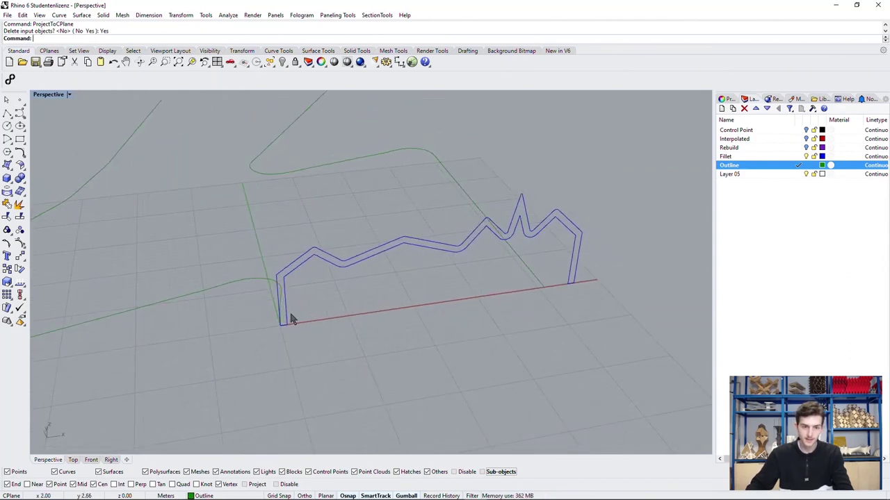
- Move the outline curve so its end snaps onto the zigzag profile's end point
left_click(522, 265)
type("move")
key("Return")
left_click(544, 287)
left_click(572, 287)
key("Escape")
scroll(435, 316, "down", 5)
right_click_drag(478, 322, 488, 244)
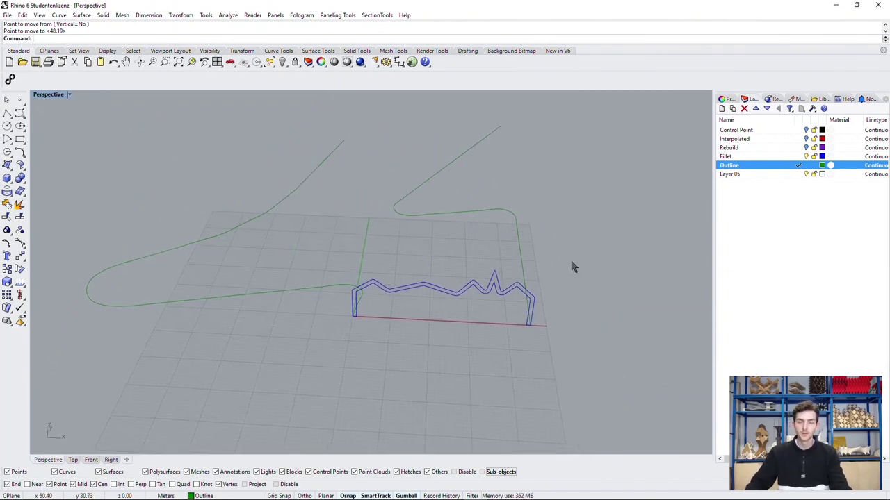
right_click_drag(548, 334, 557, 260)
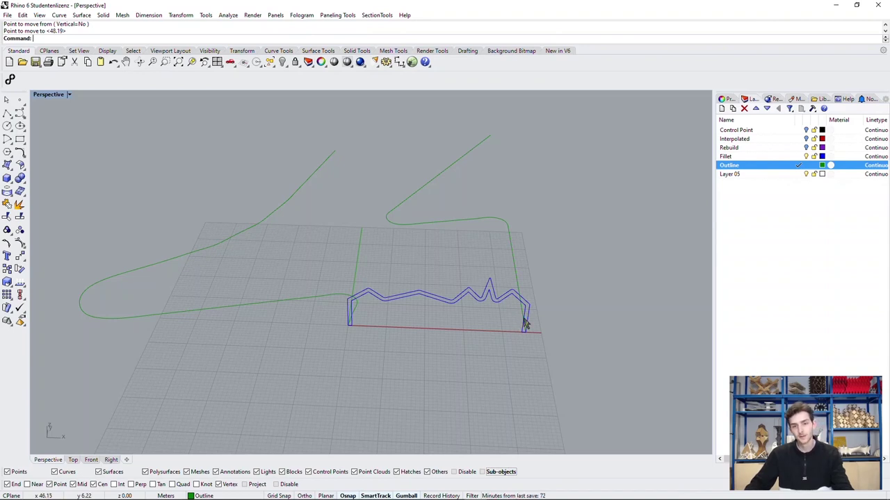
right_click_drag(546, 330, 546, 341)
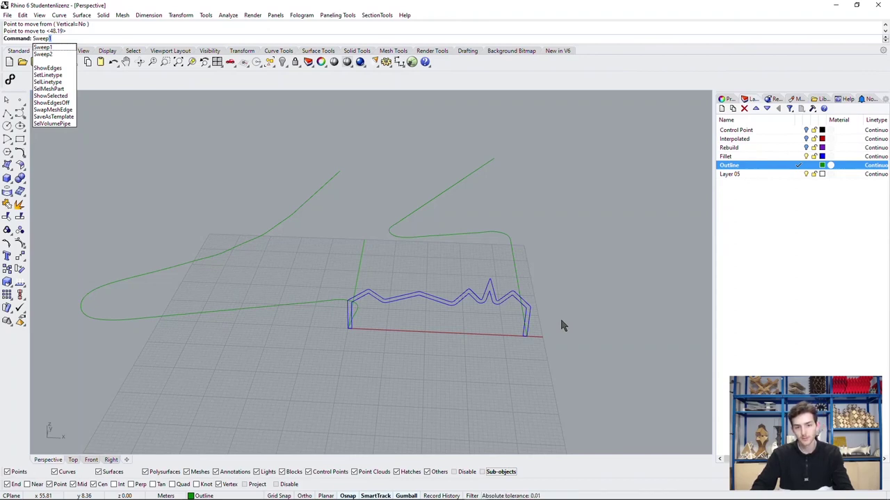
- Run Sweep2 with the right and left outline rails and the blue zigzag cross section
key("Down")
key("Return")
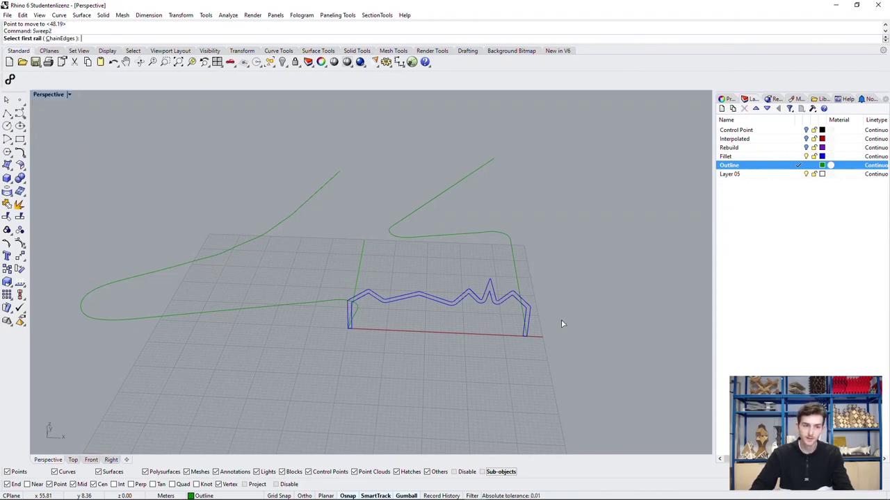
left_click(515, 258)
left_click(302, 304)
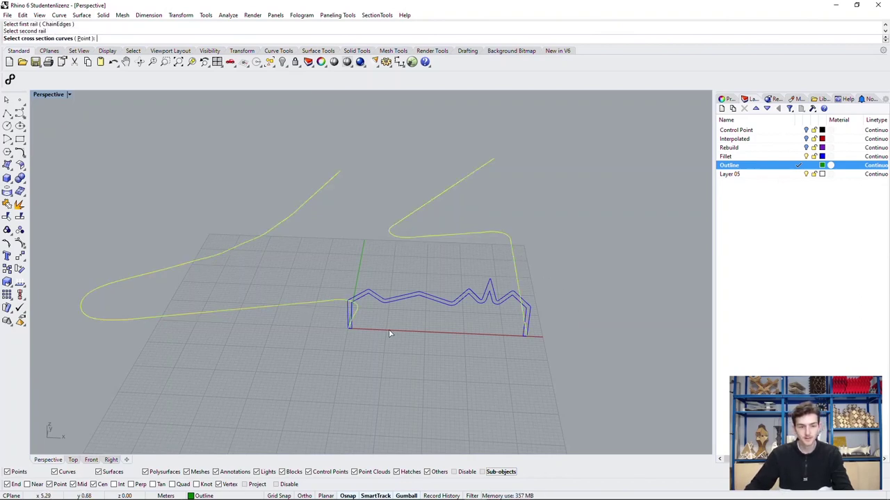
left_click(427, 296)
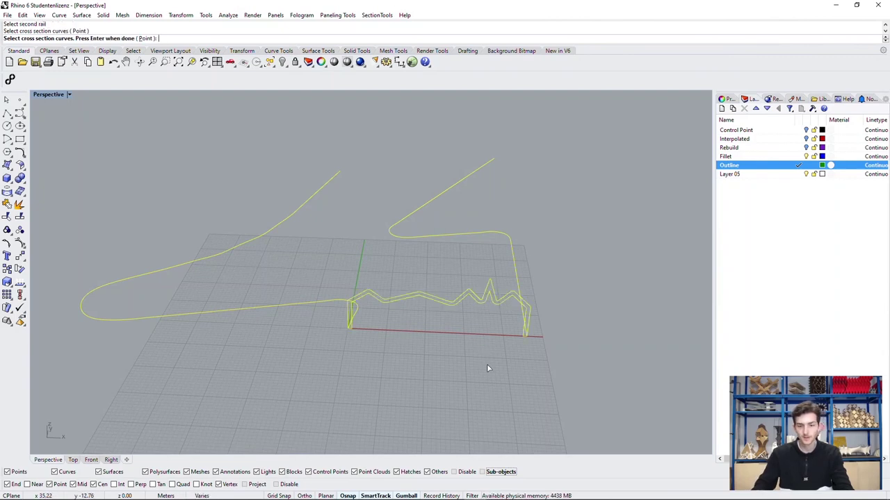
key("Return")
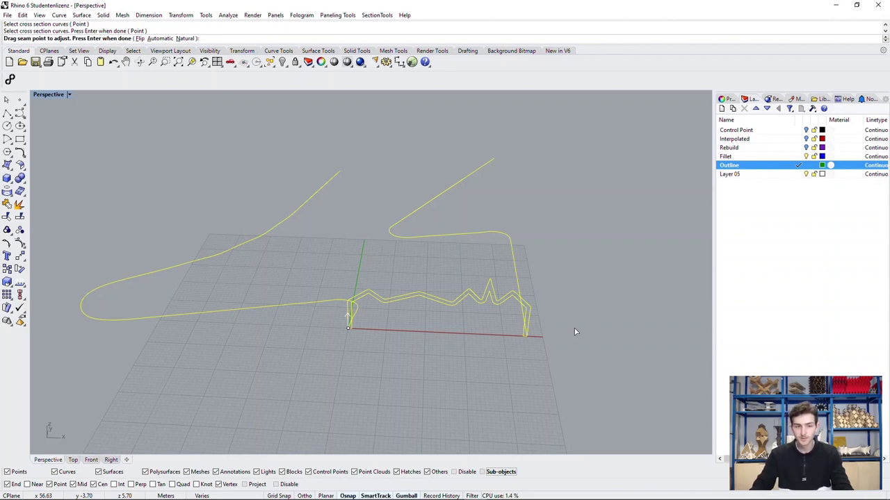
key("Return")
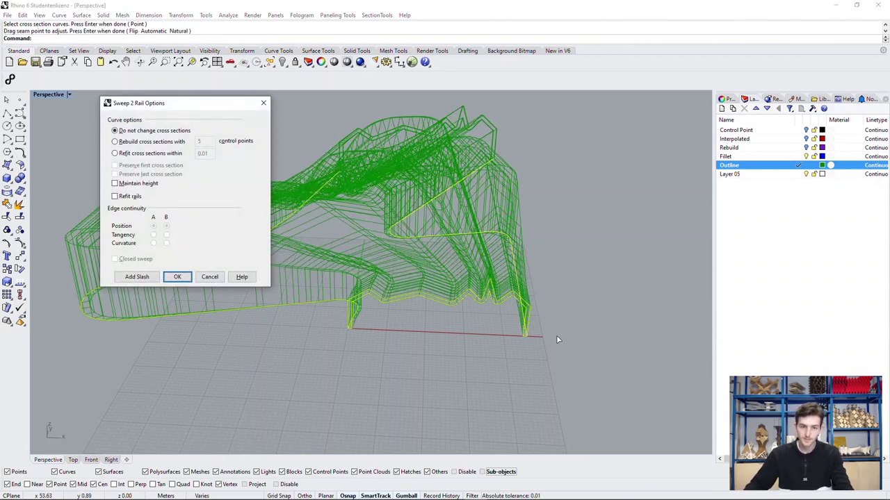
- Switch the Perspective view to Shaded display to see the sweep preview
left_click(68, 94)
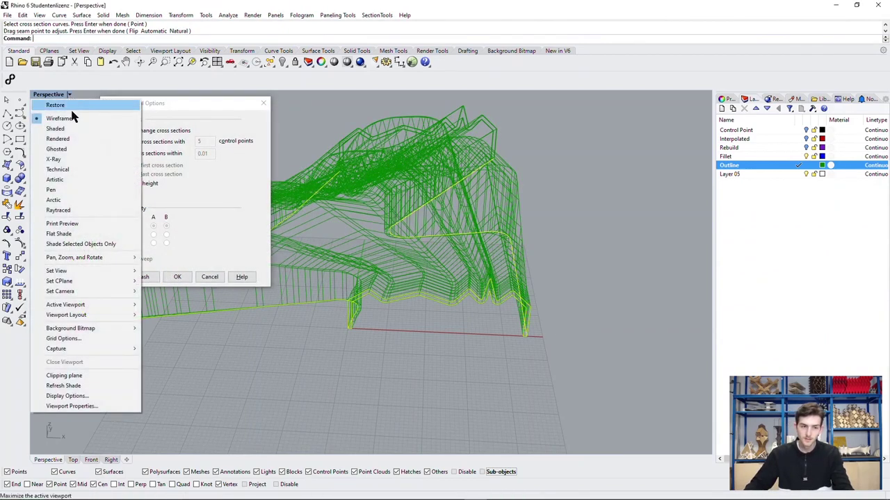
left_click(62, 129)
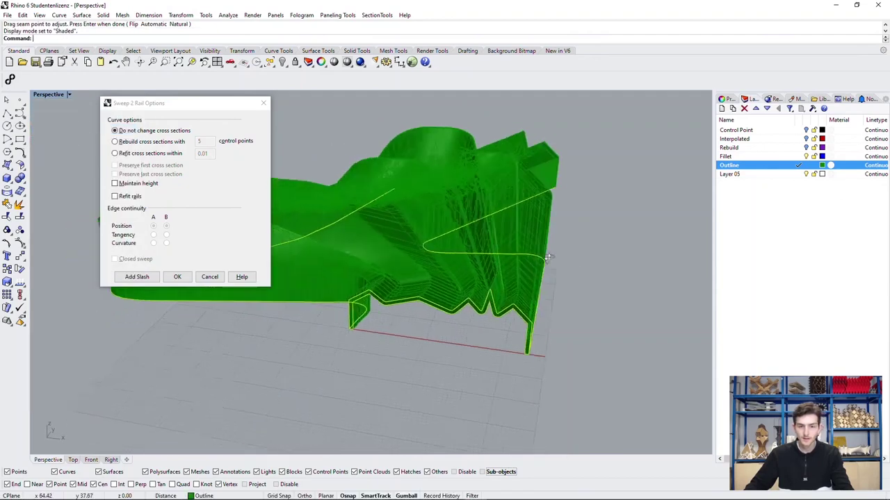
right_click_drag(544, 257, 536, 282)
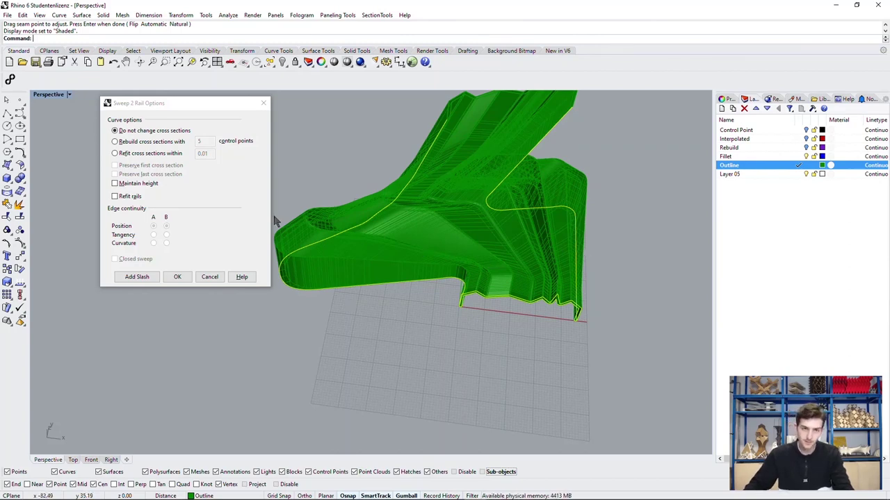
- Enable Maintain height for the sweep and begin adding a slash
left_click(115, 183)
right_click_drag(385, 184, 414, 241)
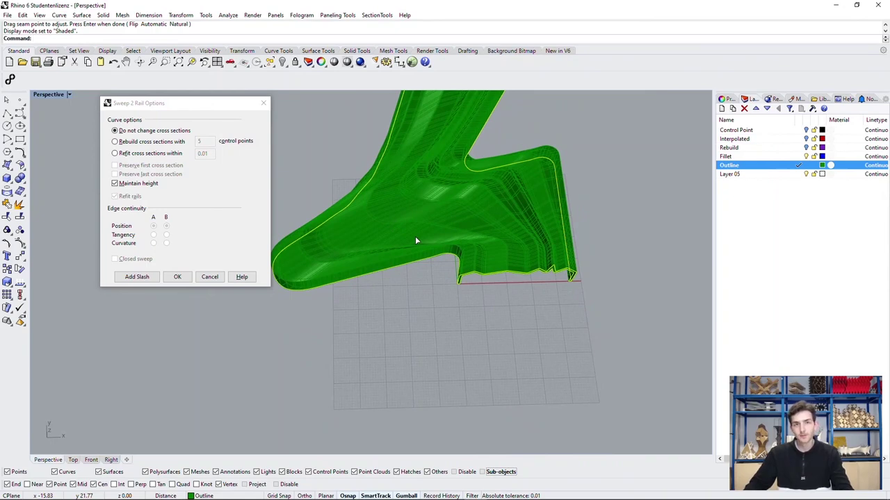
left_click(138, 277)
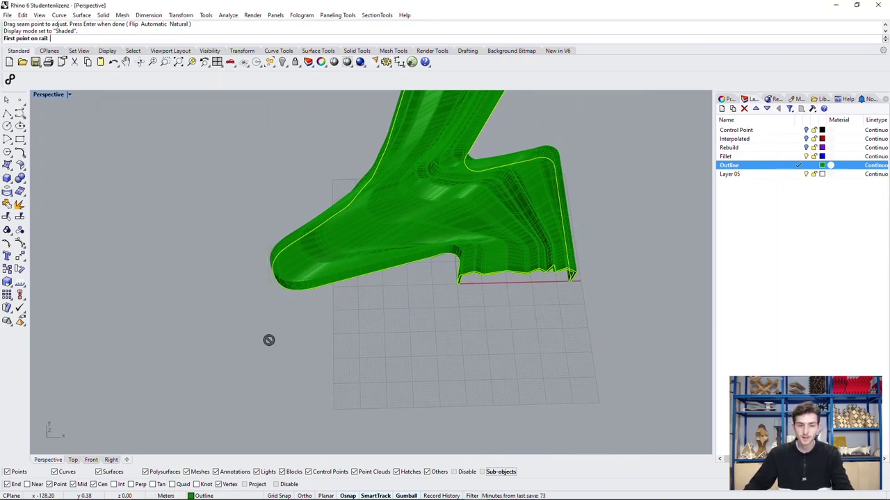
- Draw two slashes linking matching points on the rails, then return to the sweep options
left_click(274, 281)
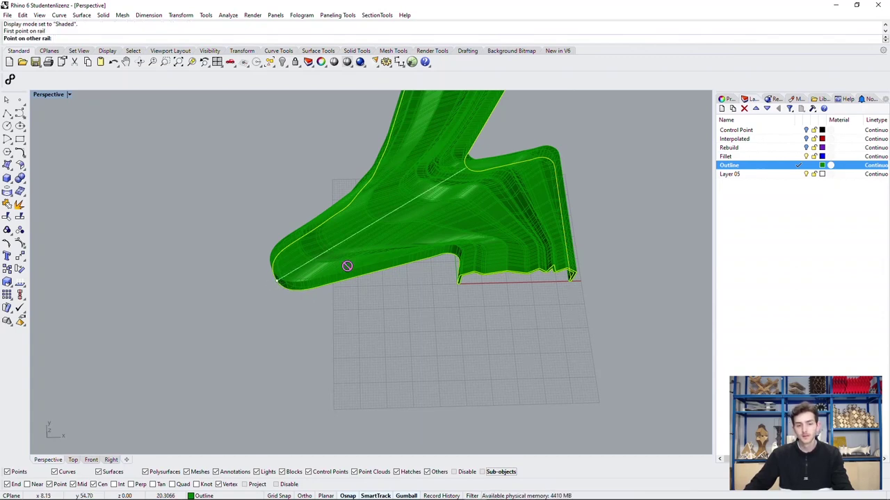
left_click(467, 169)
right_click_drag(514, 132, 477, 247)
scroll(480, 233, "up", 3)
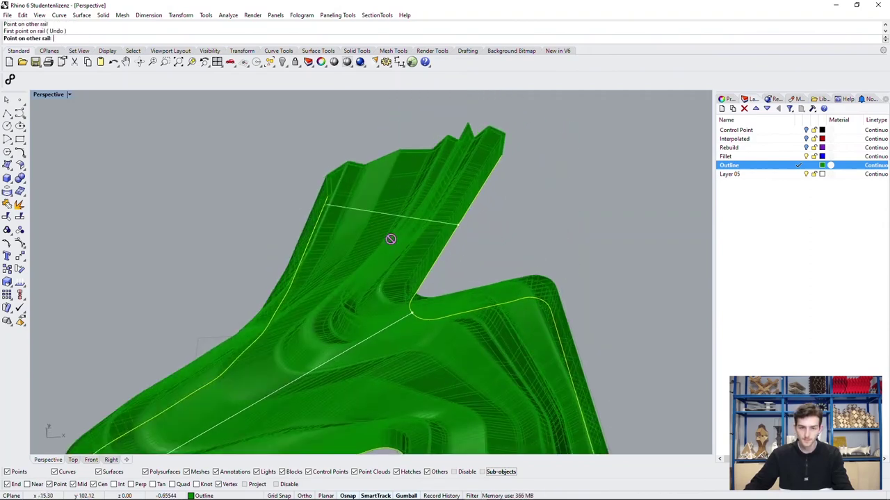
left_click(300, 271)
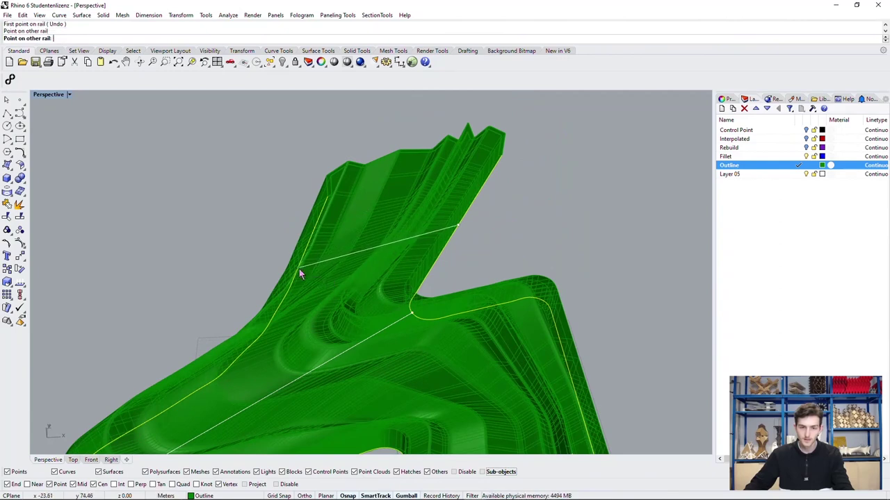
left_click(300, 273)
scroll(556, 230, "down", 3)
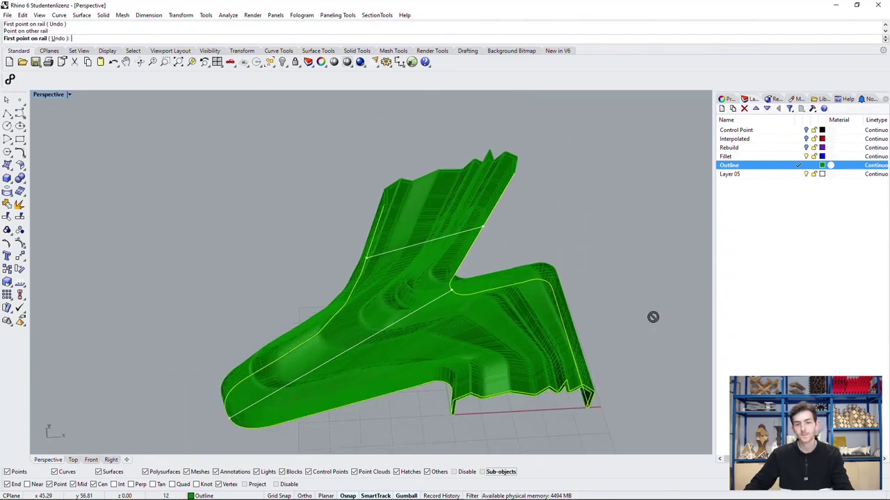
right_click_drag(652, 316, 633, 292)
scroll(633, 292, "down", 2)
scroll(636, 302, "up", 4)
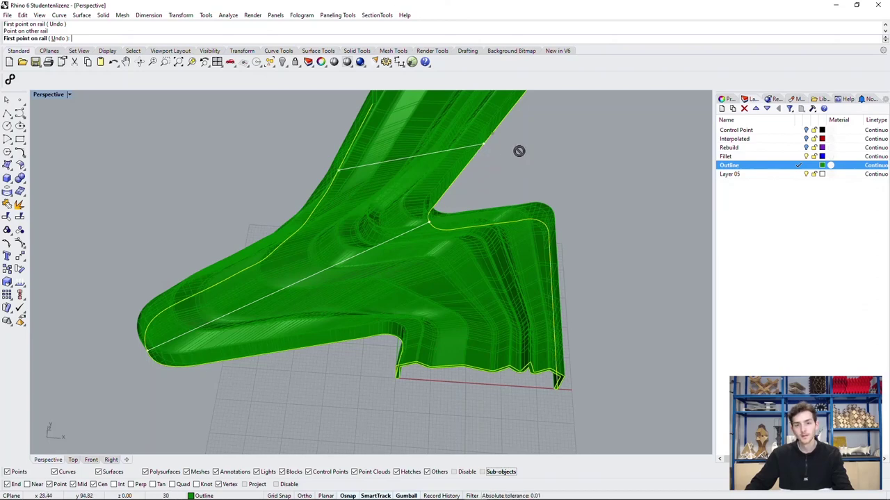
right_click_drag(548, 128, 595, 203, "shift")
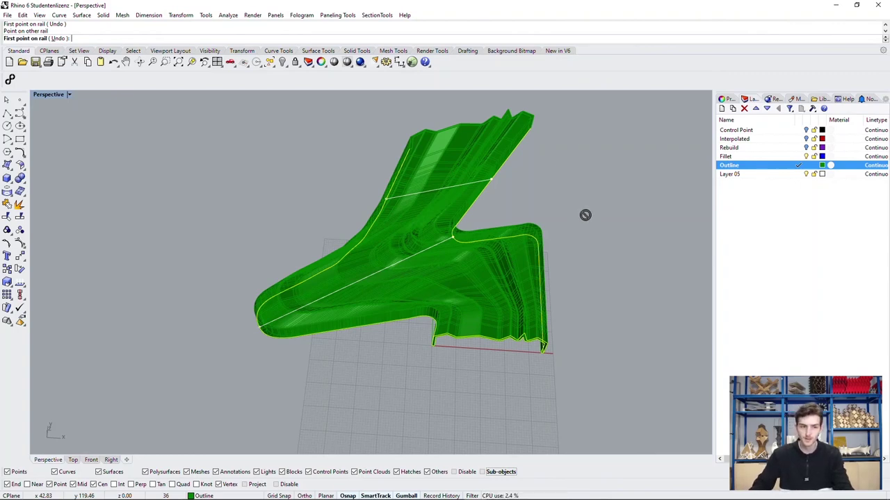
right_click(584, 212)
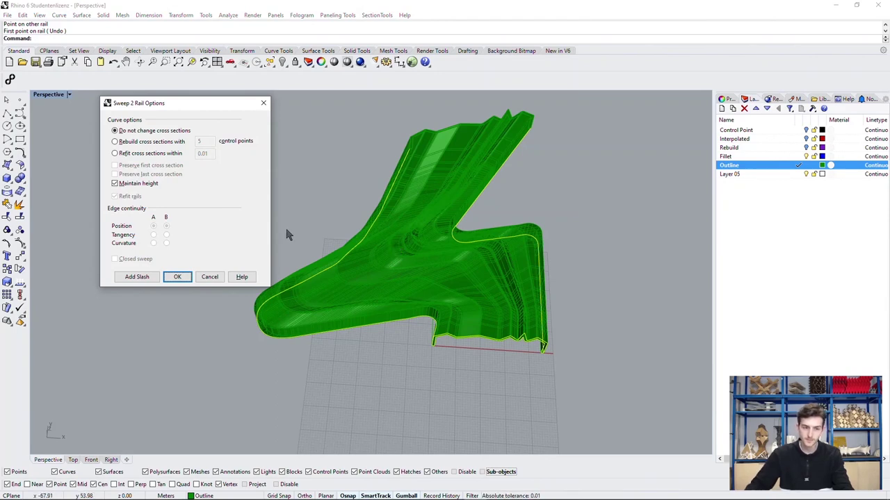
- Create the sweep and set the Outline layer colour to black
left_click(177, 277)
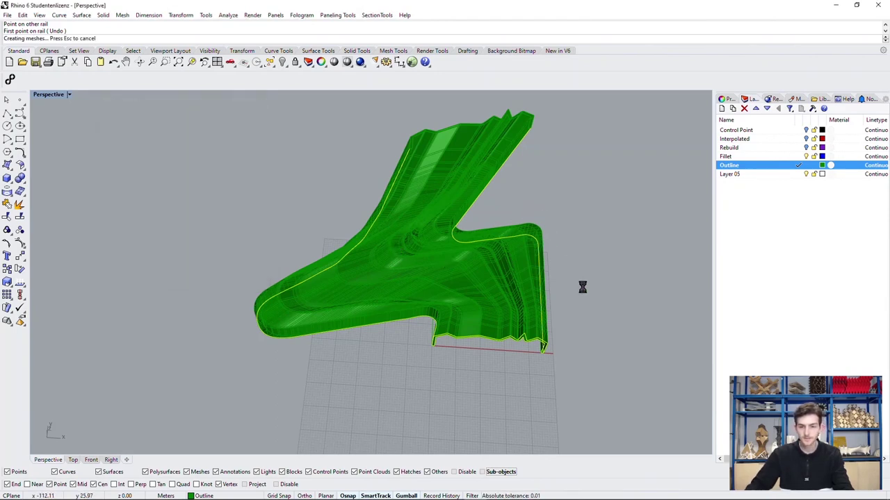
right_click_drag(590, 307, 596, 248)
left_click(822, 164)
left_click(465, 178)
left_click(601, 342)
- Cap the swept roof's open ends into one closed polysurface
right_click_drag(595, 338, 586, 411)
scroll(572, 399, "up", 3)
left_click(509, 286)
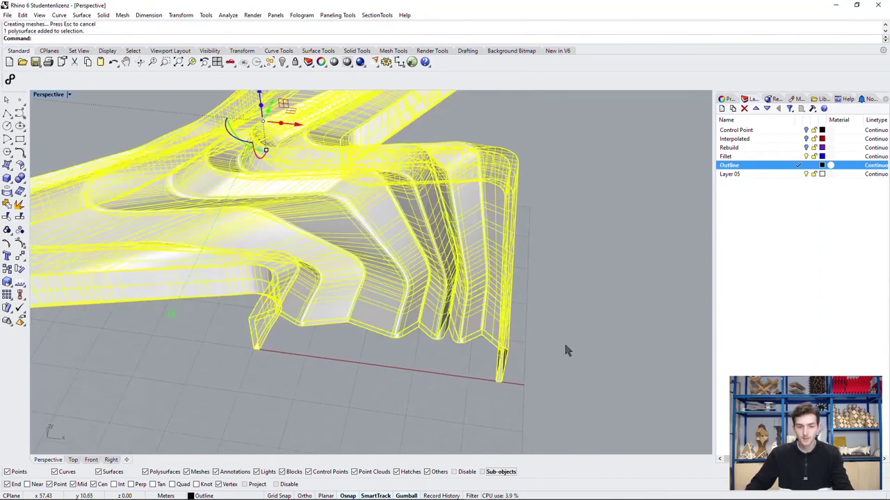
type("cap")
key("Return")
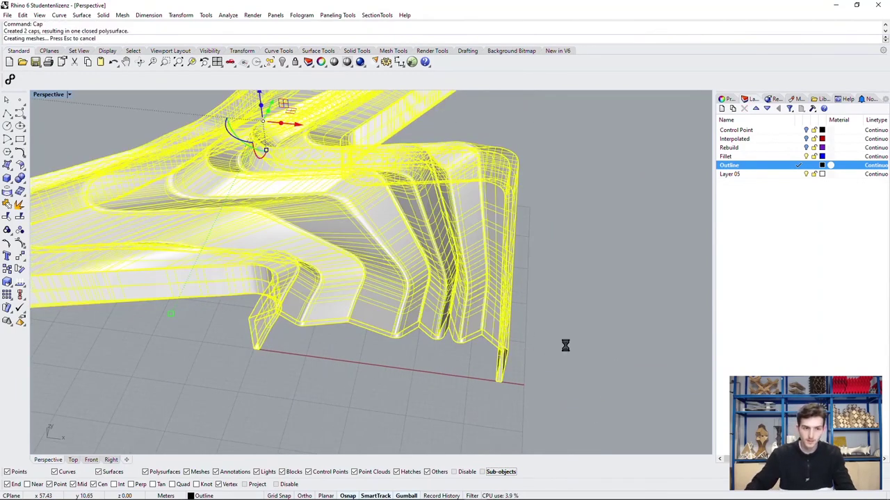
left_click(554, 289)
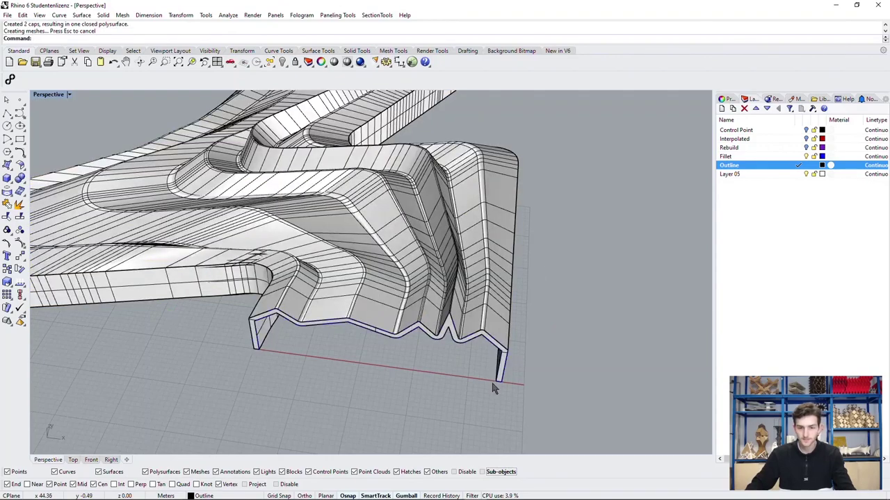
scroll(555, 289, "up", 1)
- Switch the Perspective view to Arctic display and orbit around the capped roof
left_click(69, 96)
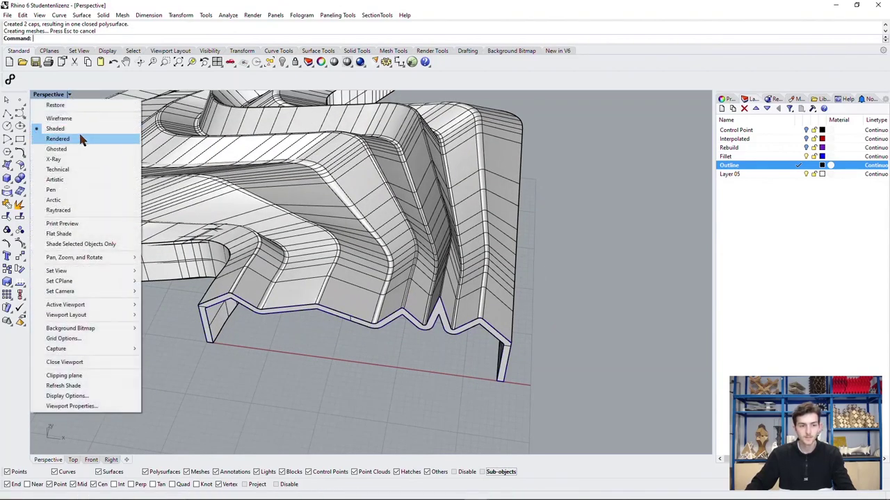
left_click(82, 201)
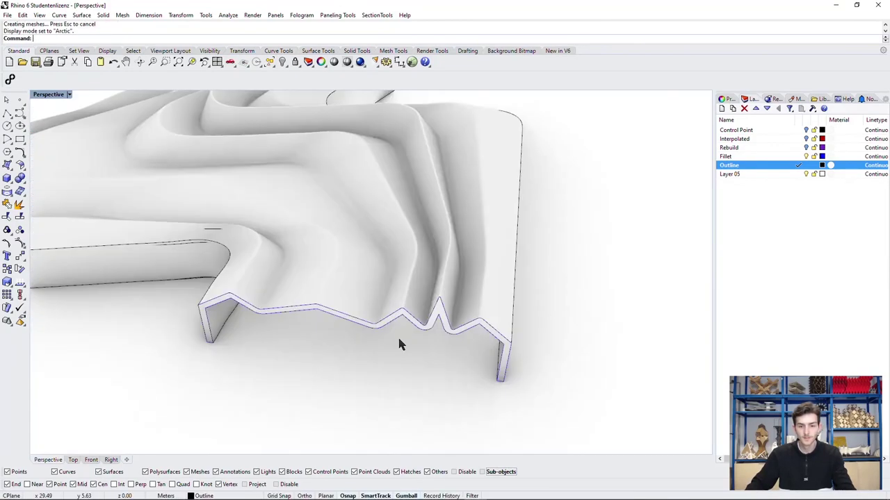
right_click_drag(399, 341, 662, 237)
left_click(780, 157)
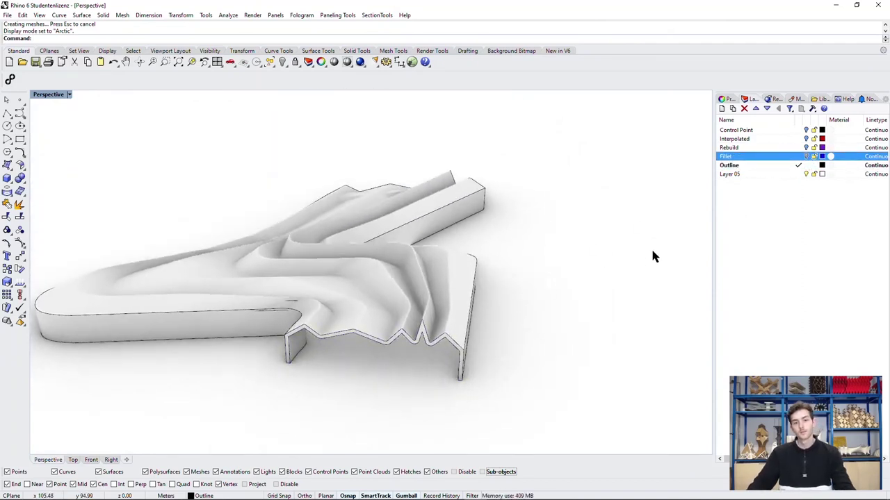